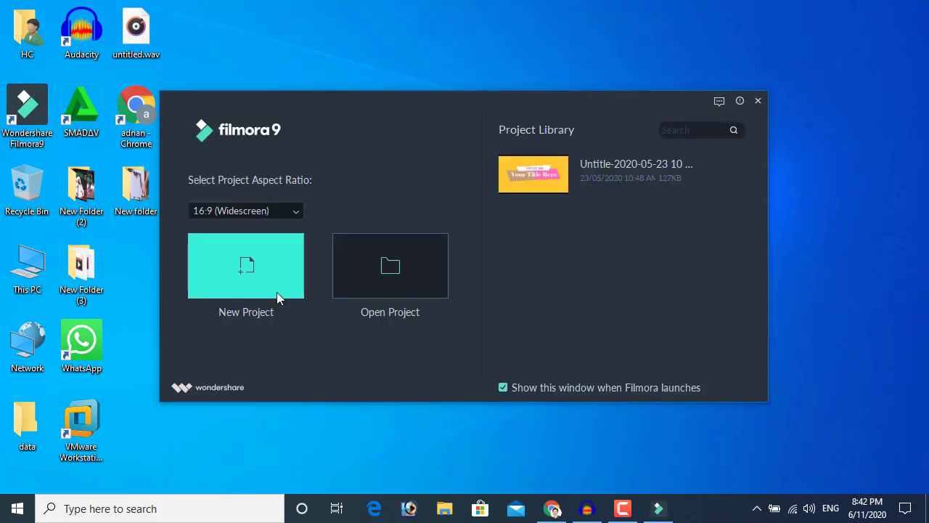
- Create a new 16:9 project and import mouse.mp4 from the mouse folder on New Volume (D:)
click(279, 281)
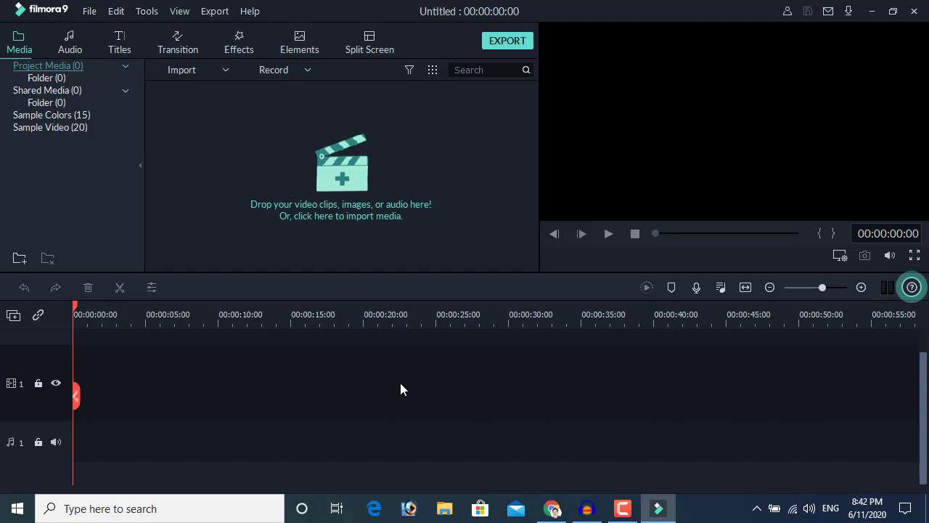
click(289, 180)
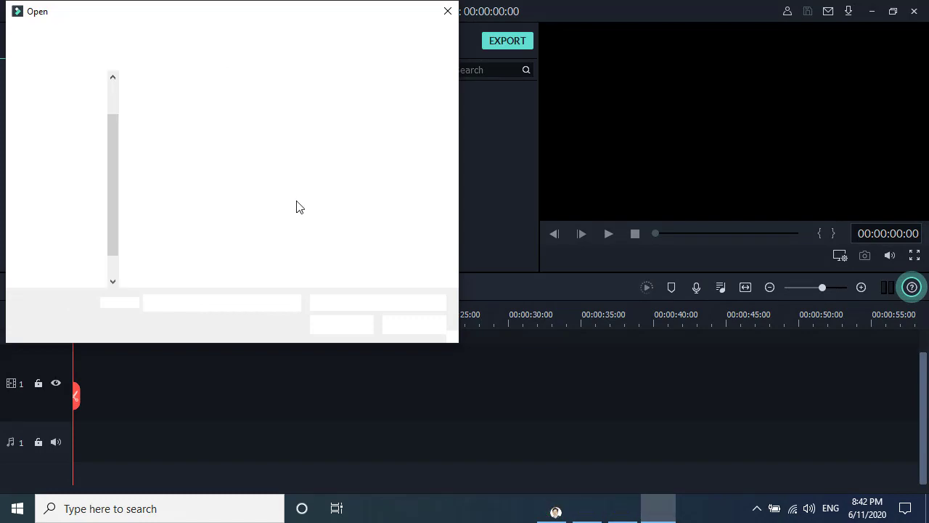
click(148, 35)
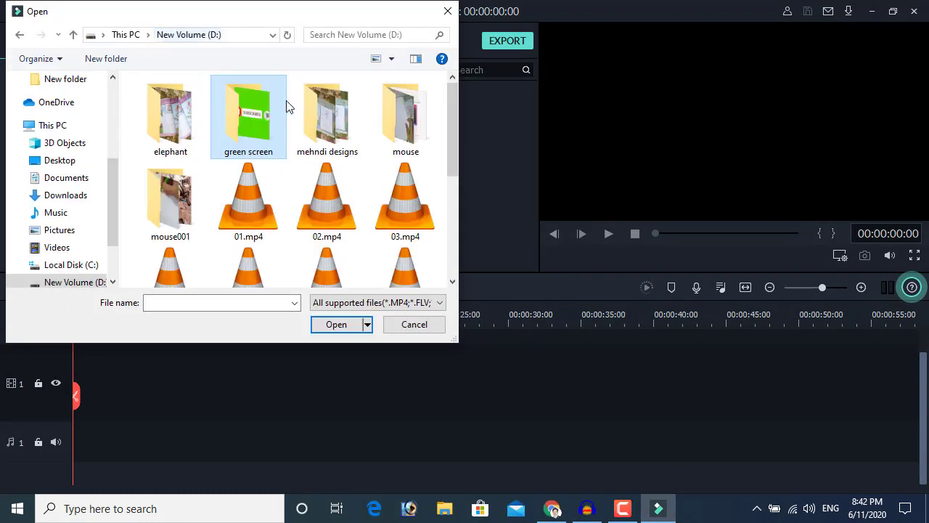
double_click(392, 142)
double_click(200, 135)
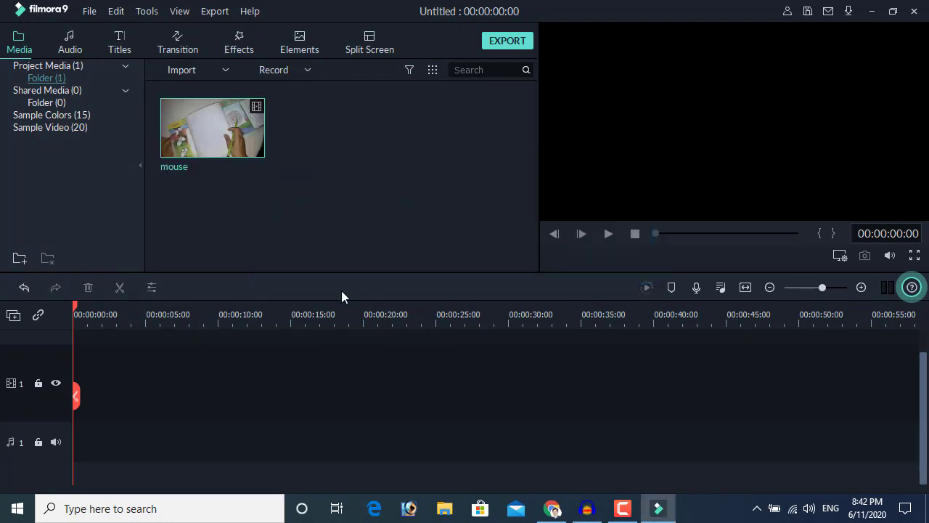
- Place the mouse clip at the very start of video track 1, keeping the 1920 x 1080 25fps project settings
drag(222, 131, 241, 399)
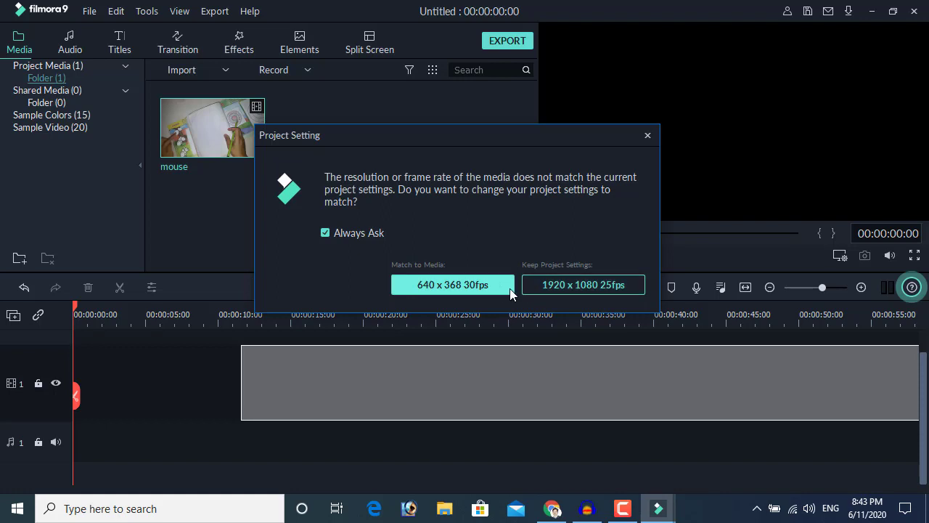
click(544, 284)
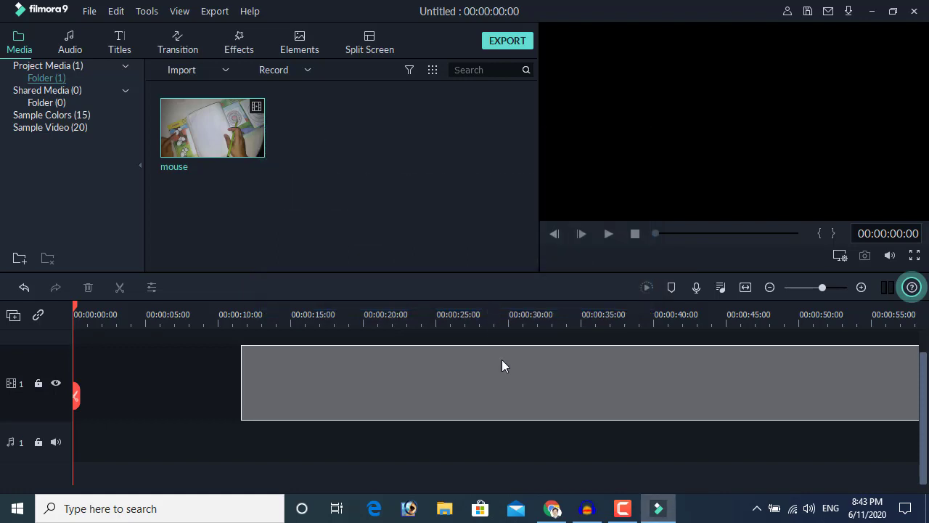
drag(551, 388, 333, 356)
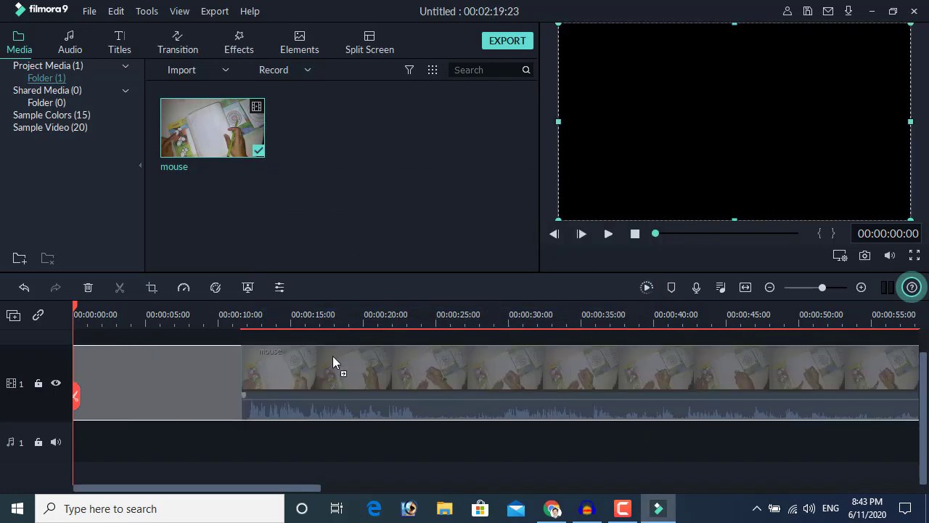
drag(241, 378, 239, 379)
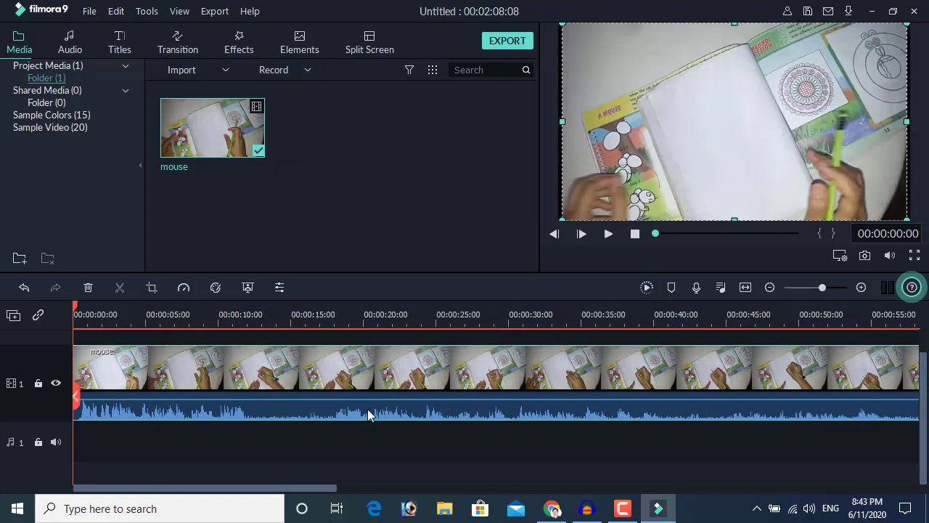
- Strip the sound from the mouse clip by muting it, detaching its audio and deleting the detached audio clip
right_click(260, 365)
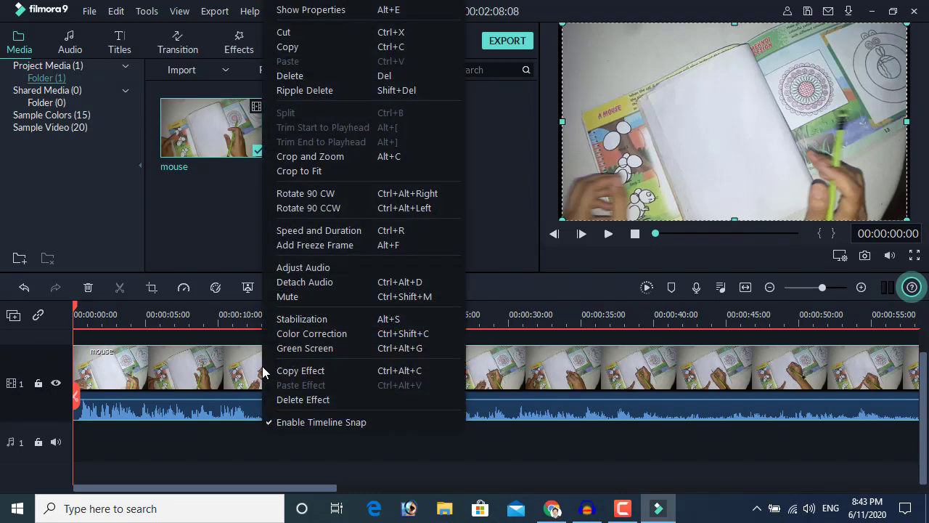
click(304, 298)
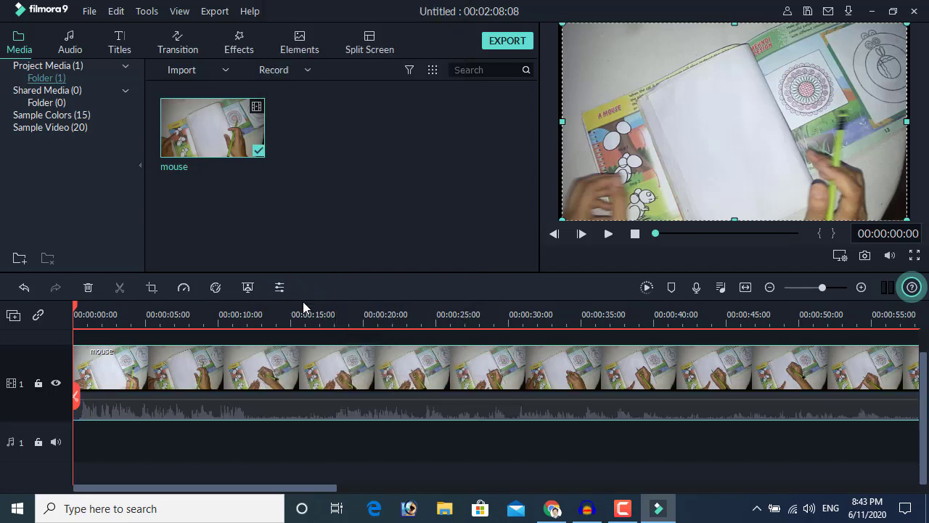
right_click(290, 377)
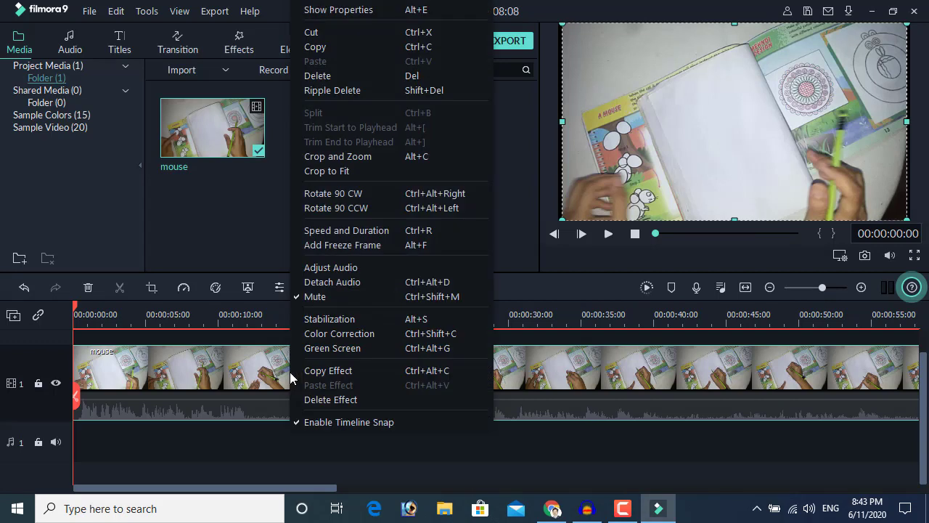
click(317, 284)
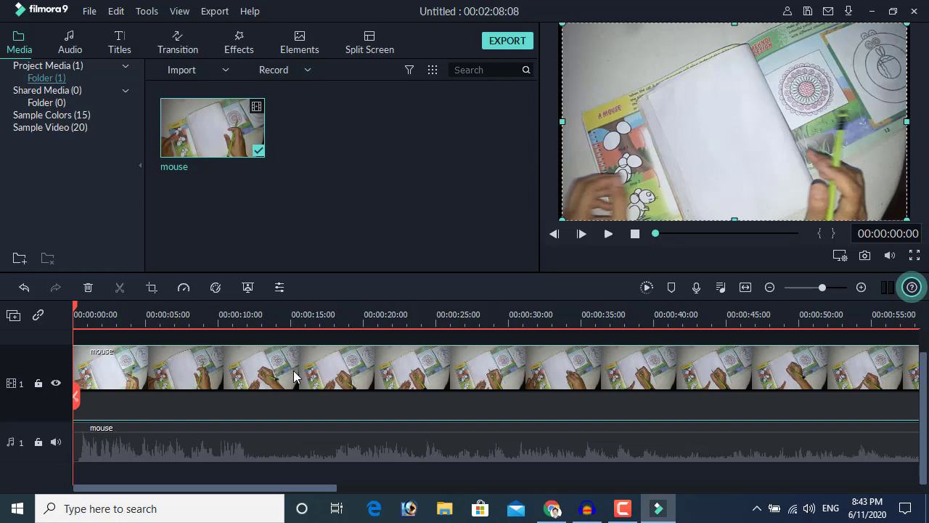
click(304, 444)
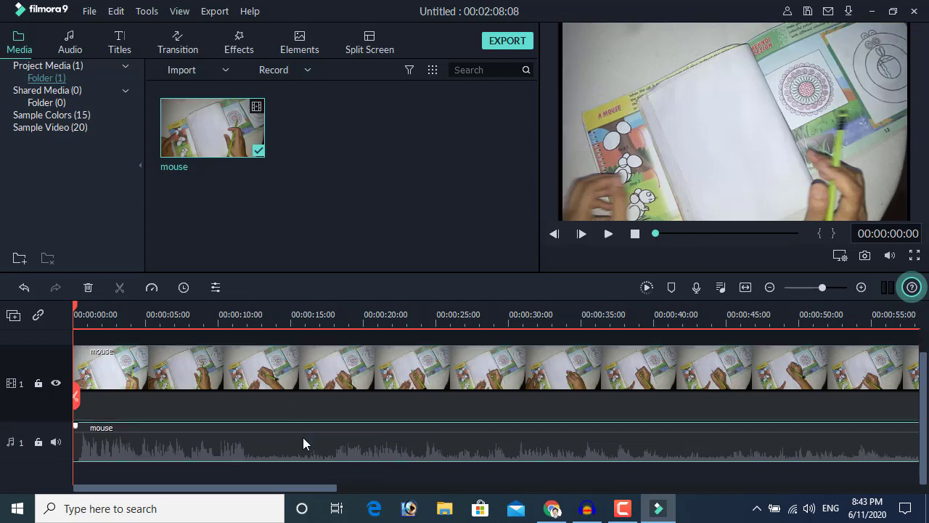
key(Delete)
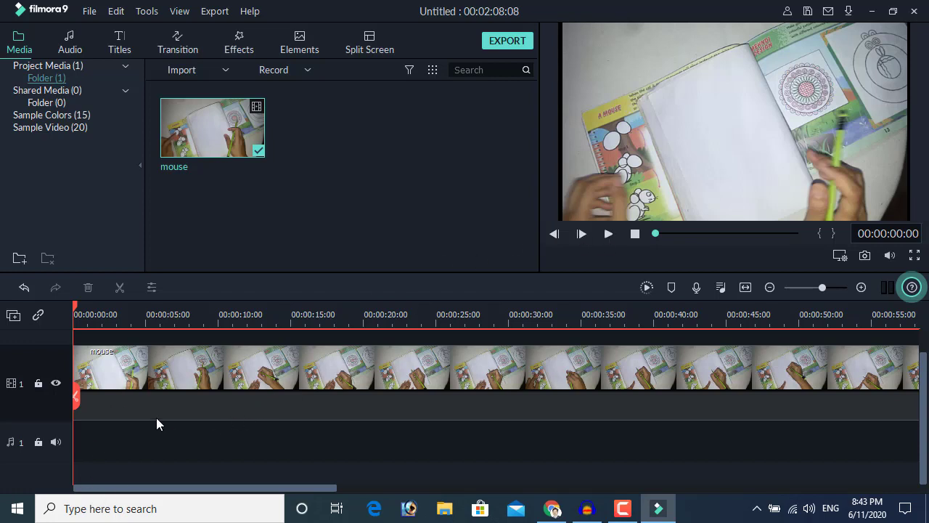
- Split the mouse clip at 00:00:12:17 and 00:00:26:05 and delete the section between the two cuts
scroll(154, 429, up, 1)
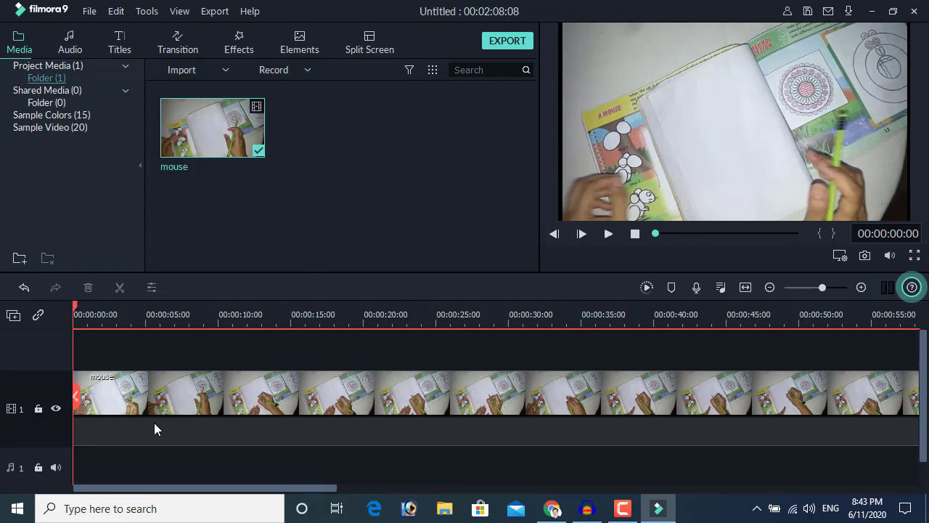
drag(74, 308, 257, 323)
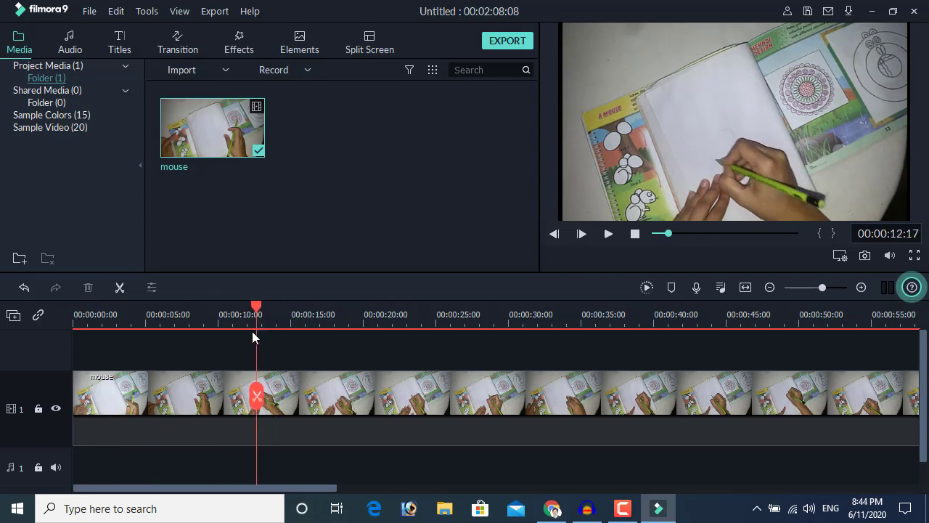
click(257, 397)
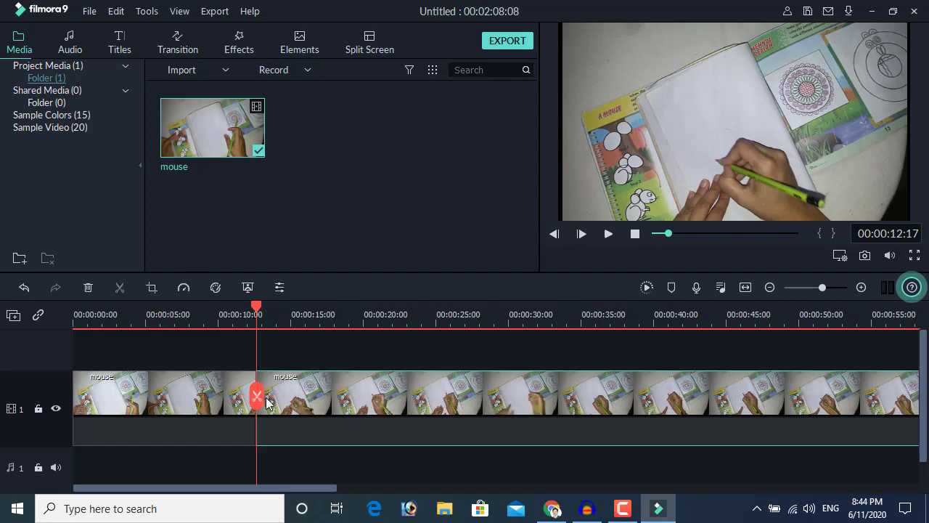
drag(263, 399, 450, 411)
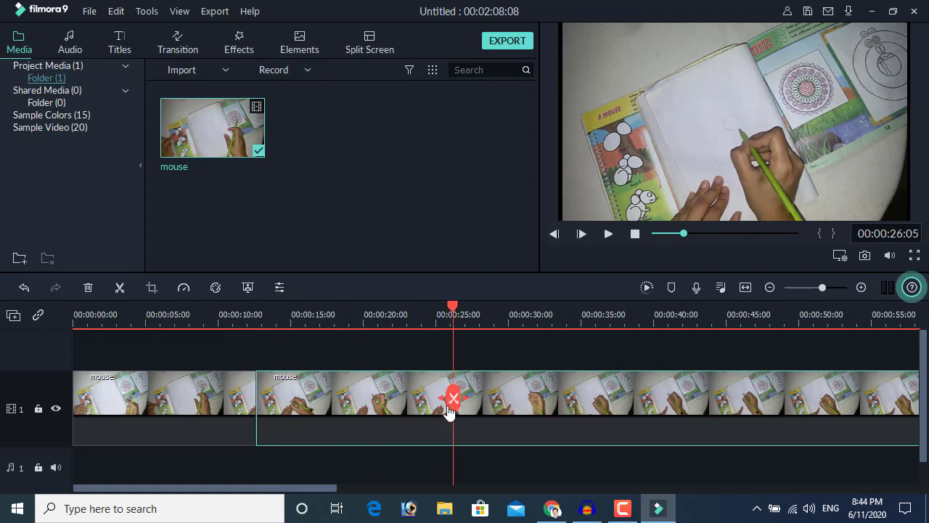
click(453, 398)
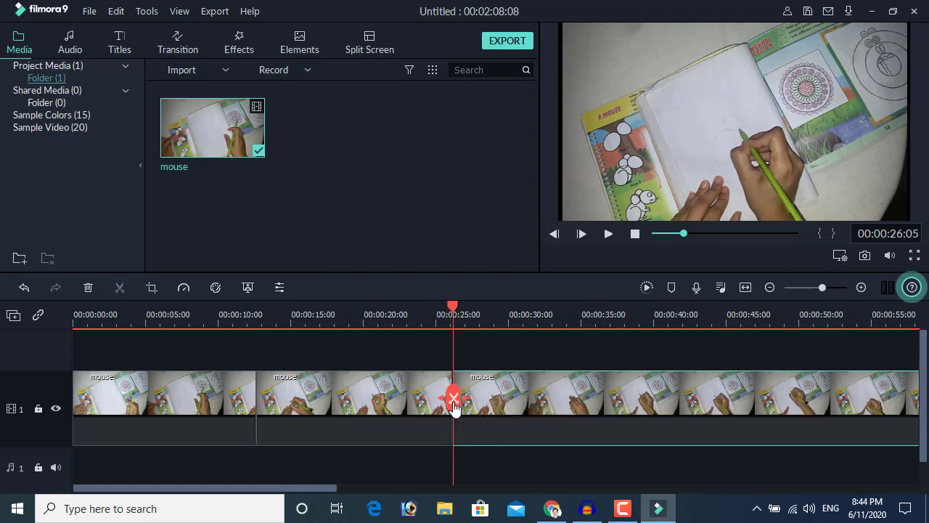
click(388, 405)
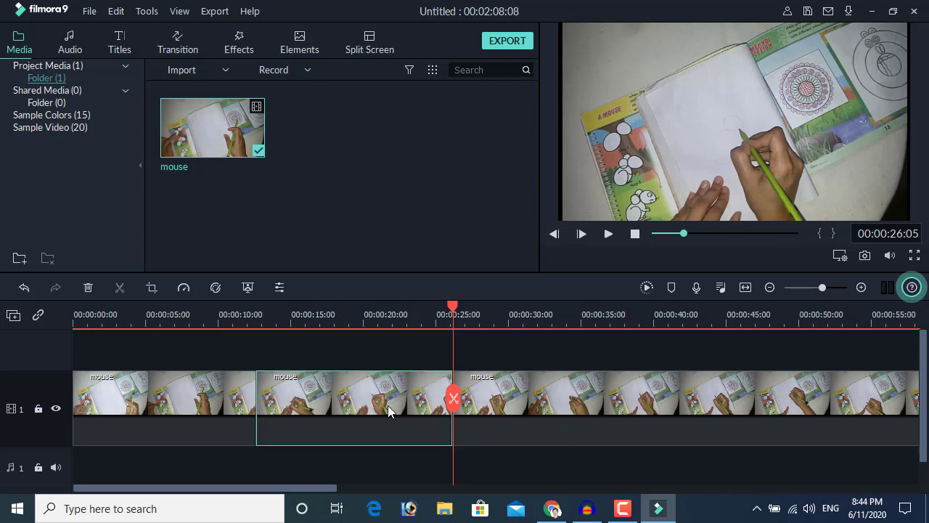
key(Delete)
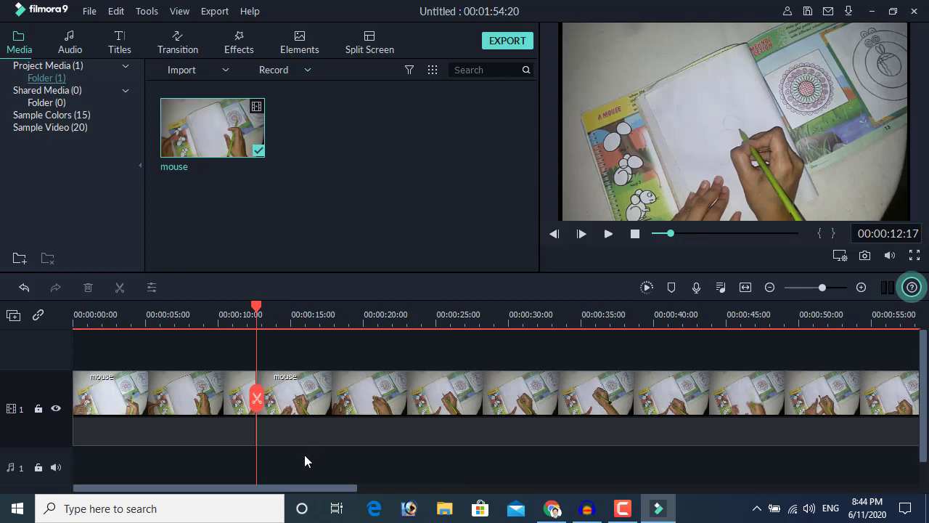
- Open Color Correction for the second mouse clip and set Color Enhancement to Threshold 20 and Value 31
right_click(377, 400)
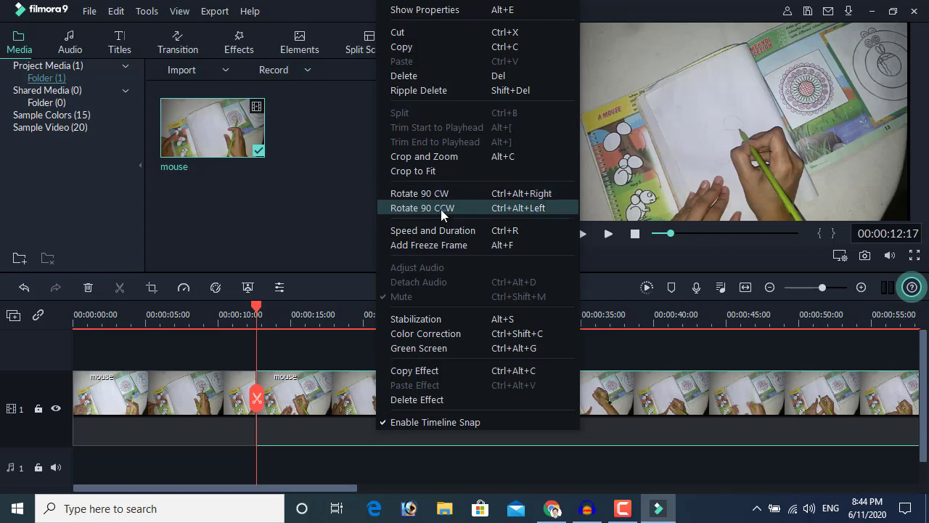
click(451, 341)
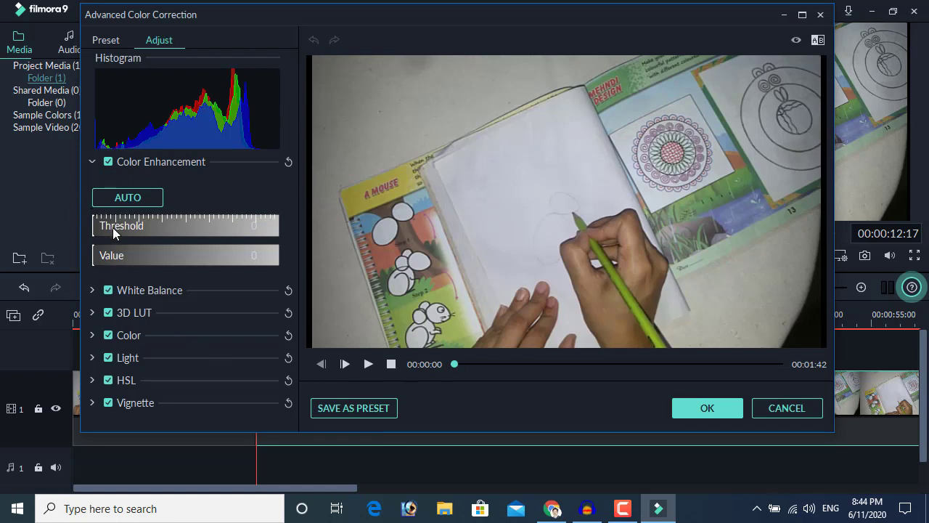
drag(111, 231, 209, 234)
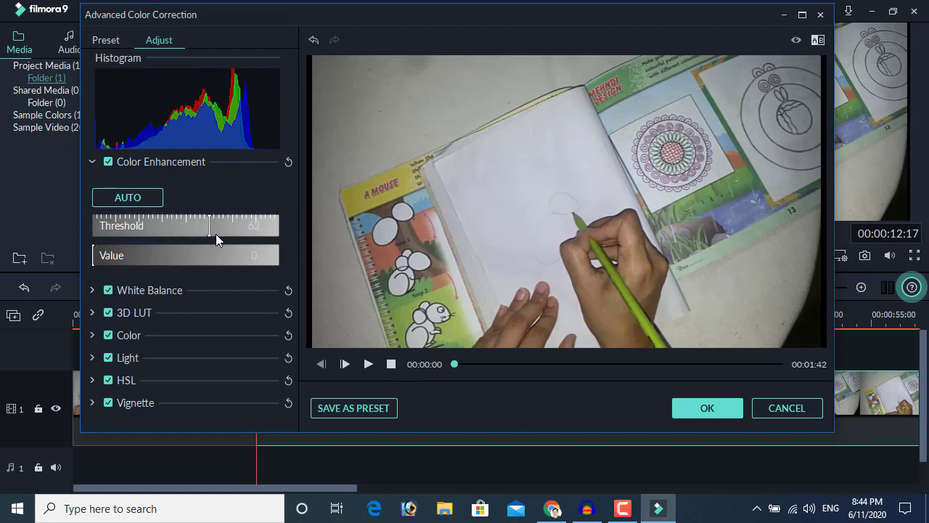
drag(454, 366, 474, 368)
drag(94, 254, 149, 261)
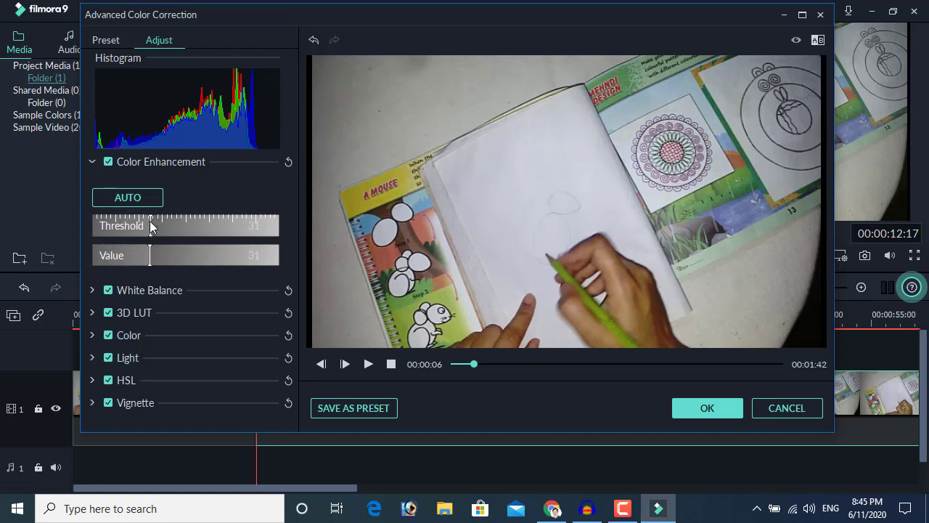
drag(151, 226, 131, 226)
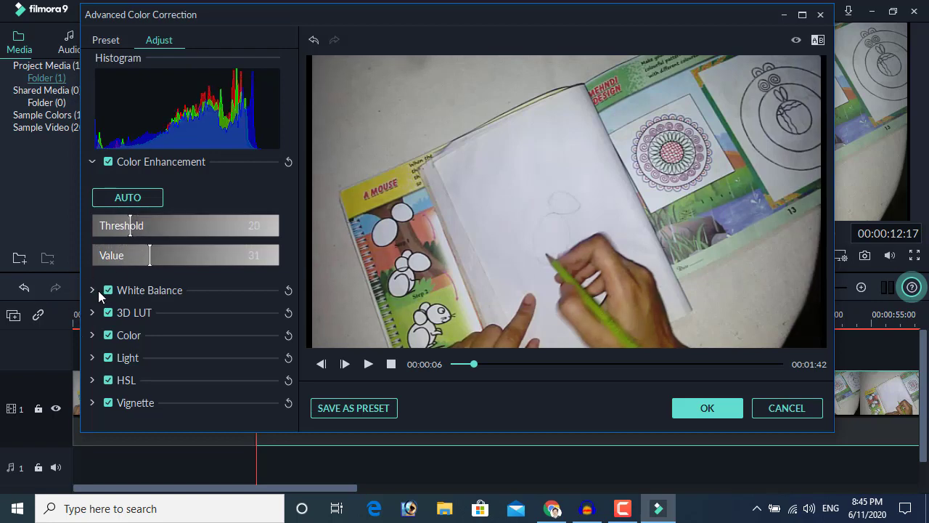
- Set the second clip's color Brightness to -15 and Contrast to 32, and apply the color correction
click(93, 290)
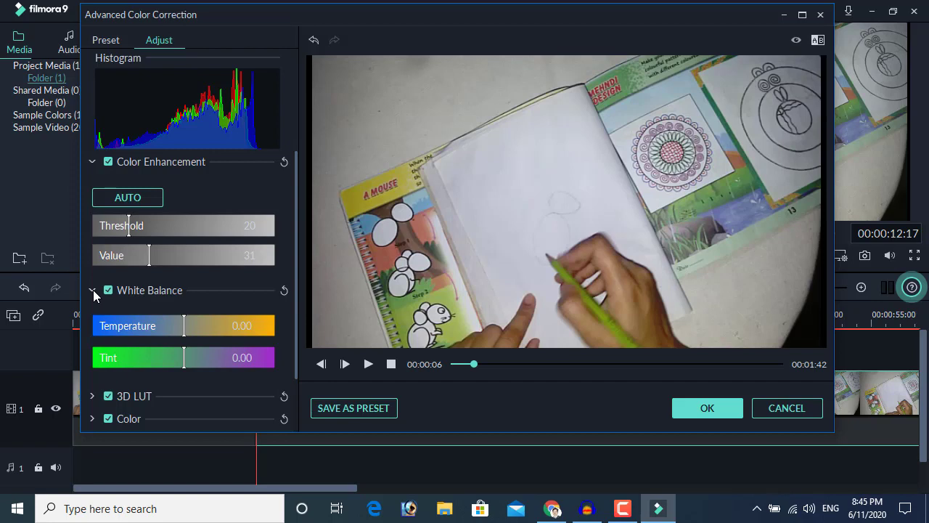
click(92, 289)
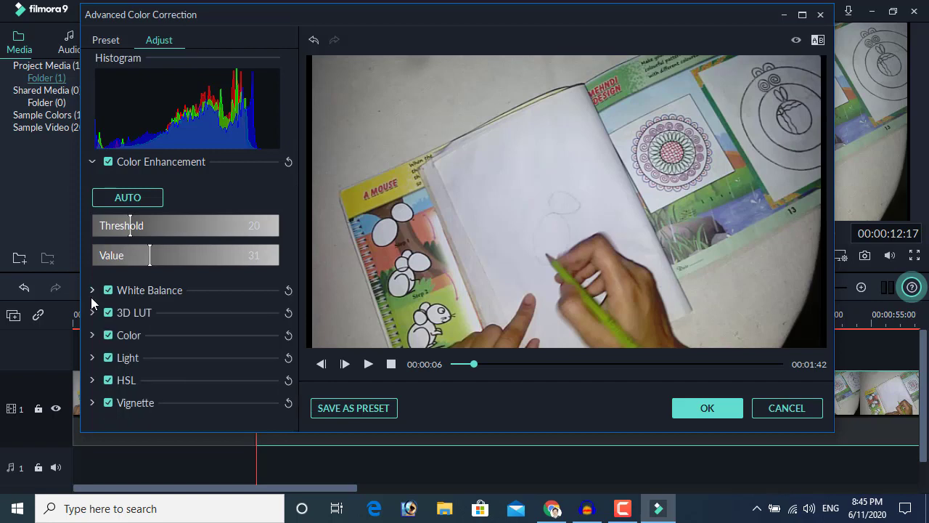
click(92, 336)
scroll(135, 361, down, 1)
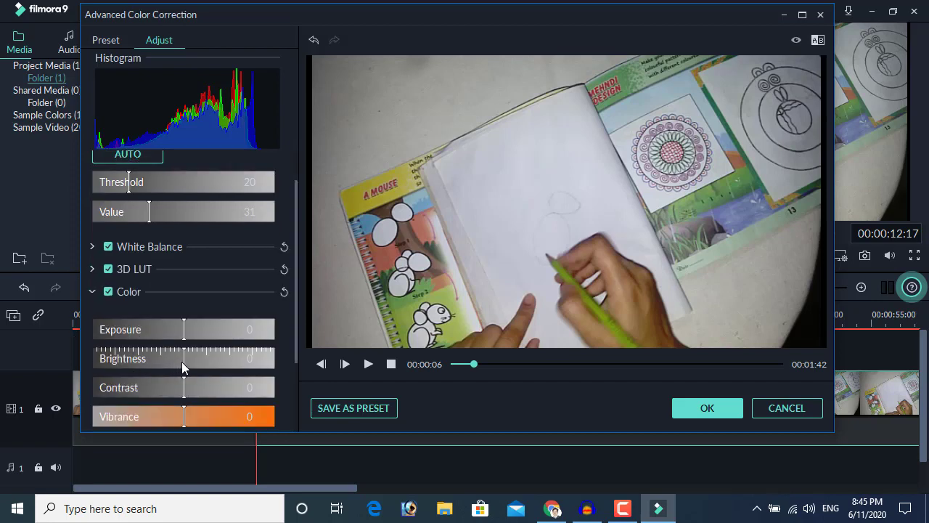
drag(182, 361, 213, 389)
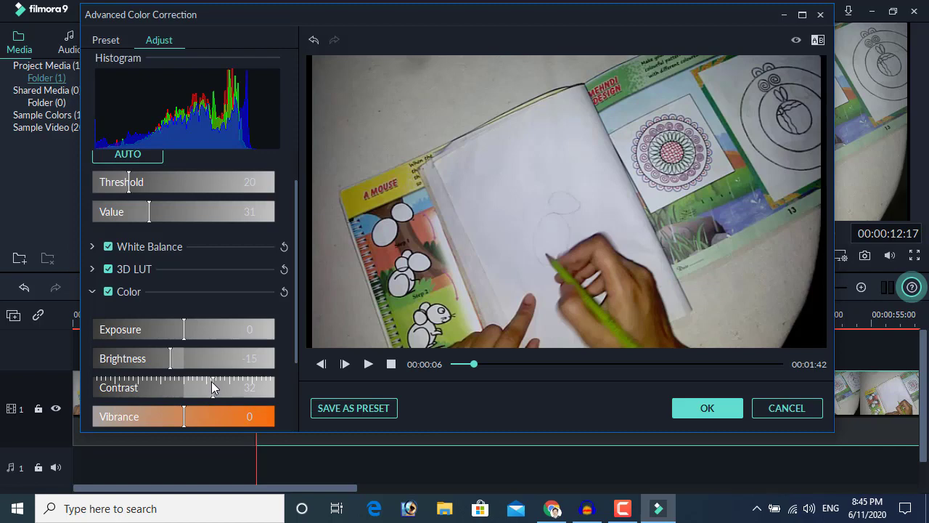
click(697, 414)
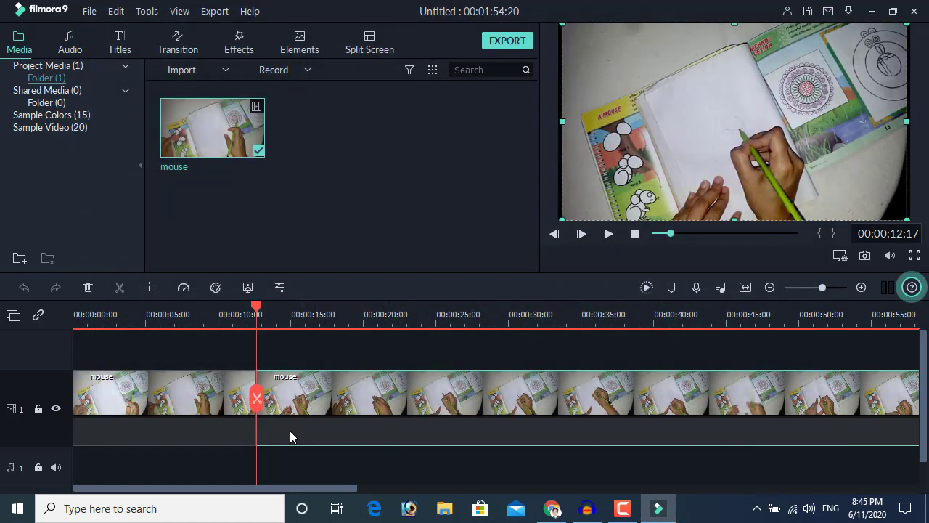
- Browse the built-in music tracks in the audio library
click(71, 47)
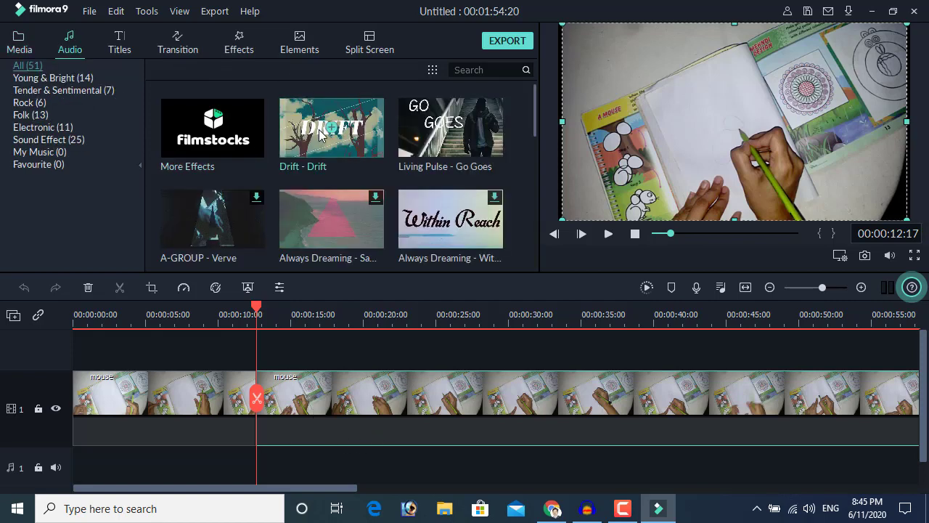
scroll(292, 246, down, 5)
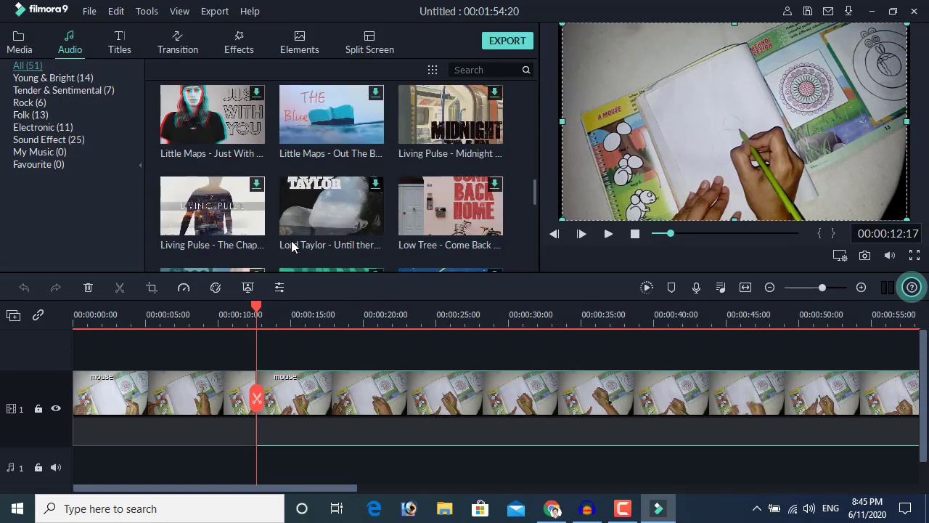
- Import Morning_Stroll from the Display of Creativity folder on drive E and place it at the start of audio track 1
click(19, 43)
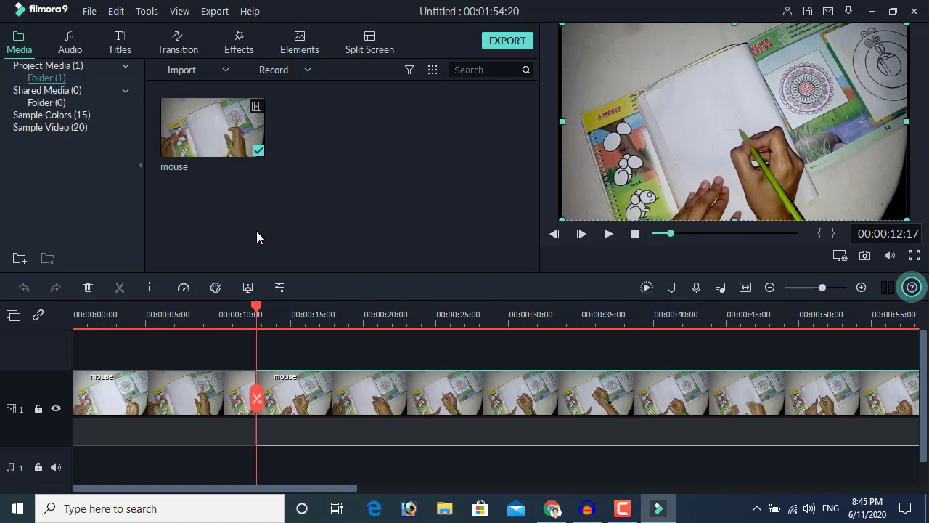
double_click(304, 191)
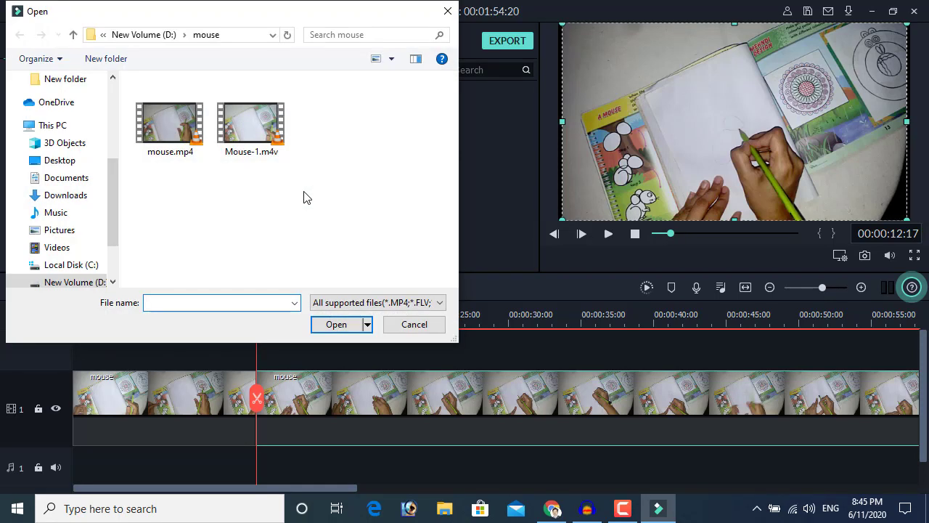
click(172, 37)
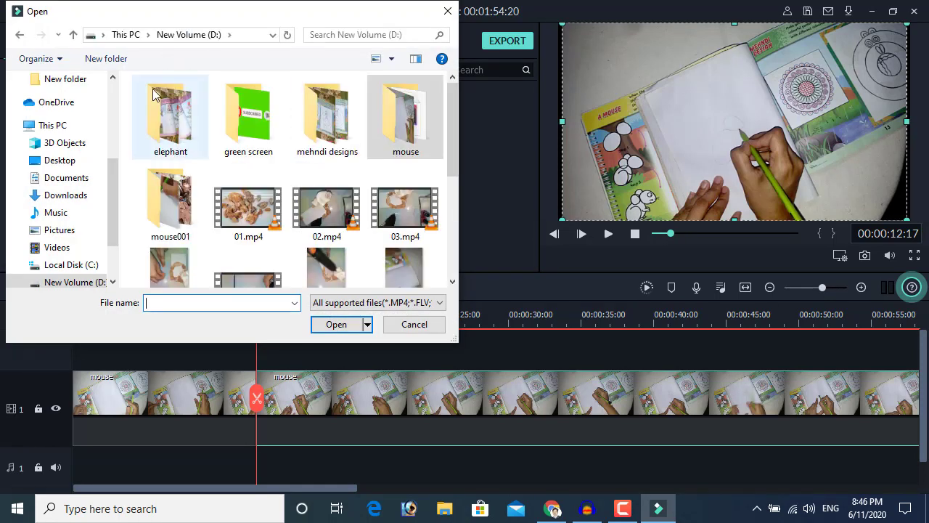
scroll(51, 276, down, 2)
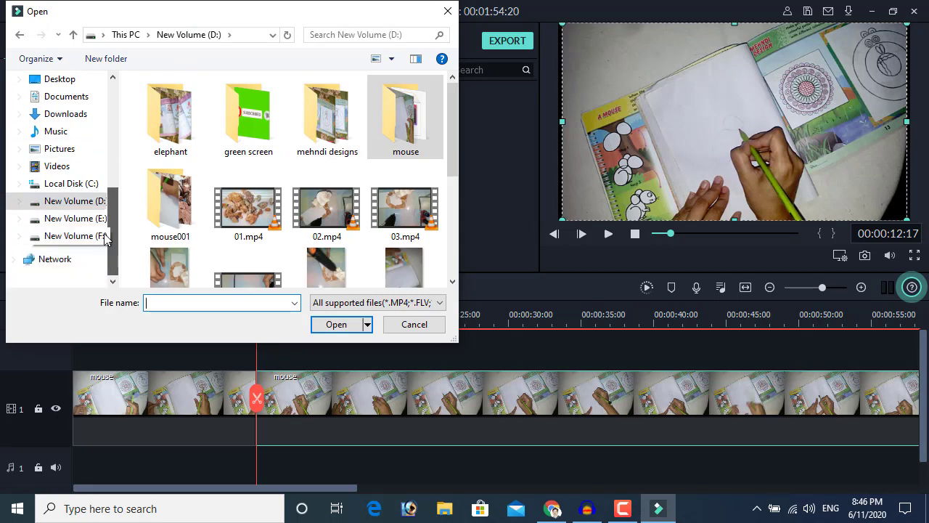
click(75, 217)
double_click(174, 102)
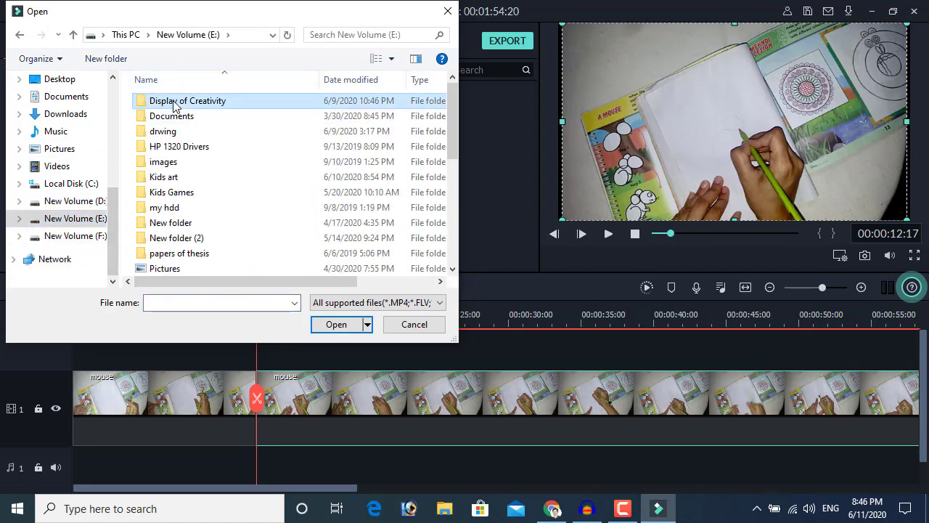
scroll(260, 180, down, 1)
scroll(260, 180, down, 3)
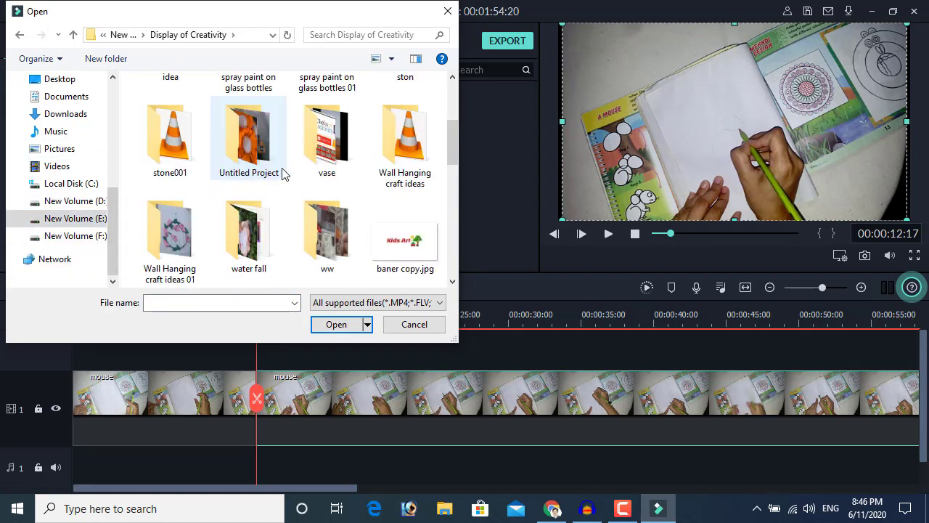
double_click(337, 210)
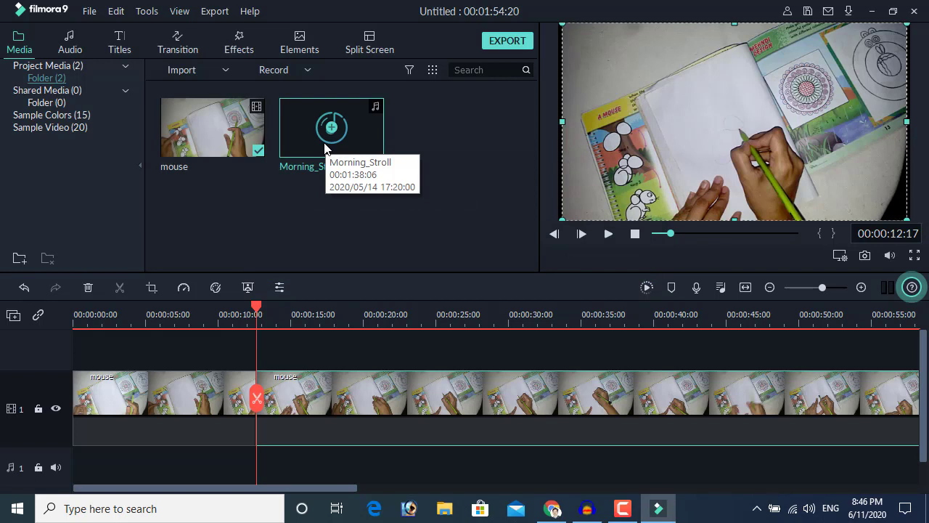
drag(315, 138, 73, 461)
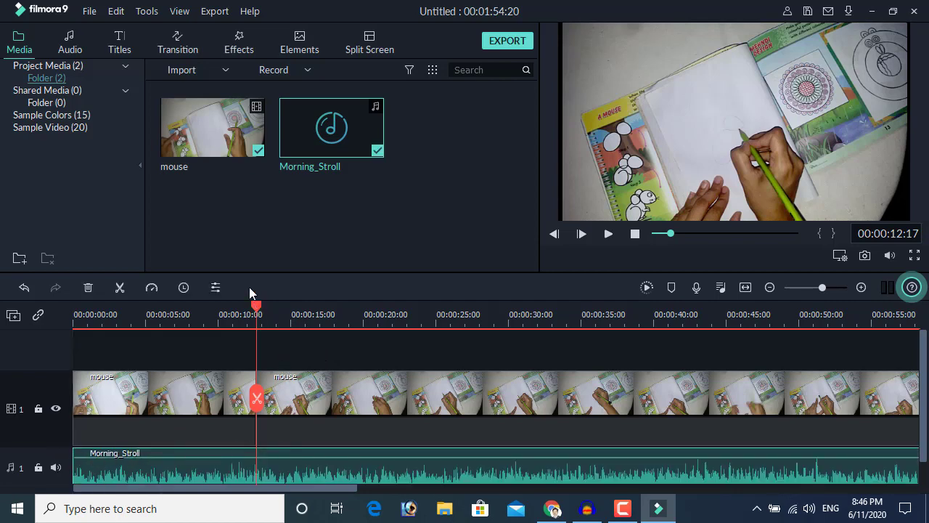
- Import green screen.mp4 from the green screen folder on drive D and place it above the mouse clips on video track 2
double_click(272, 216)
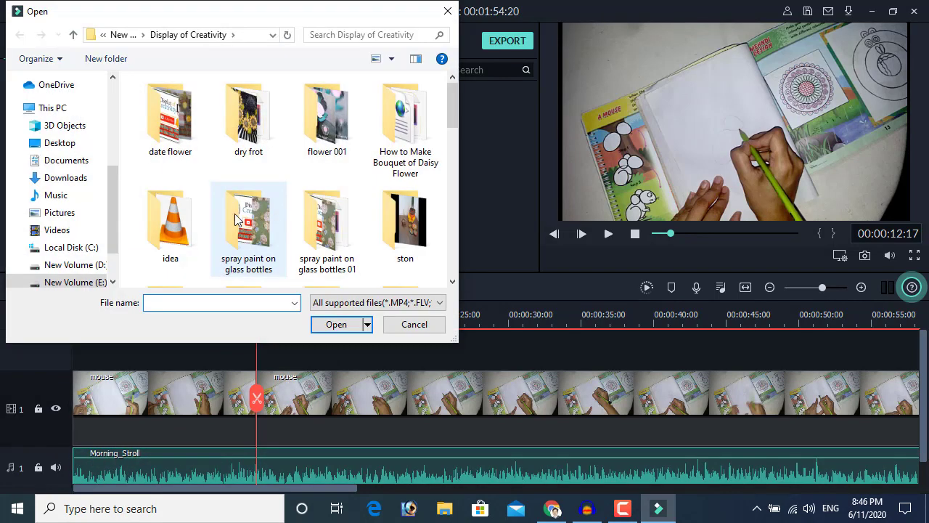
click(122, 35)
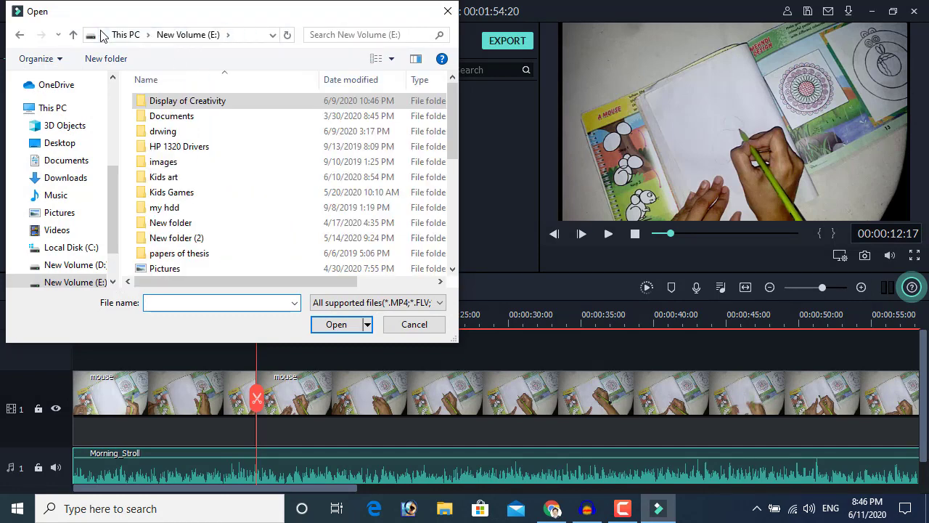
click(126, 34)
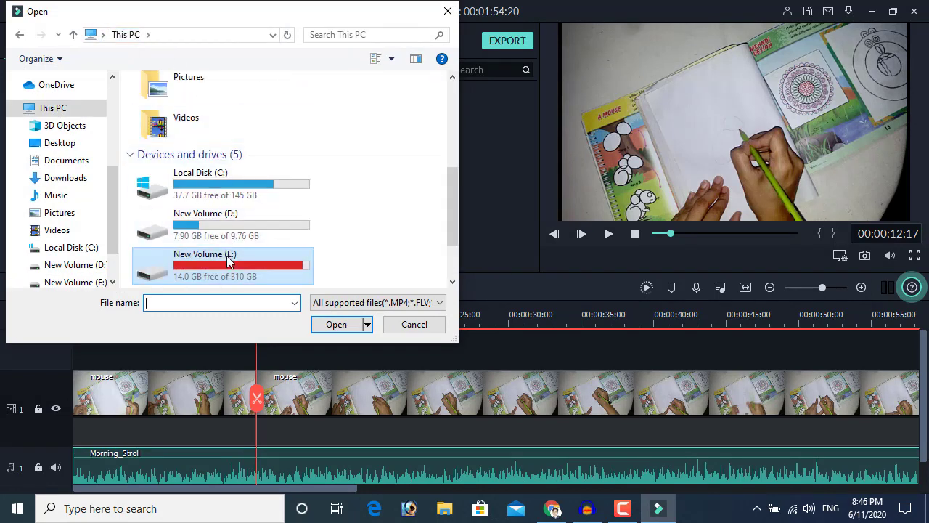
double_click(218, 225)
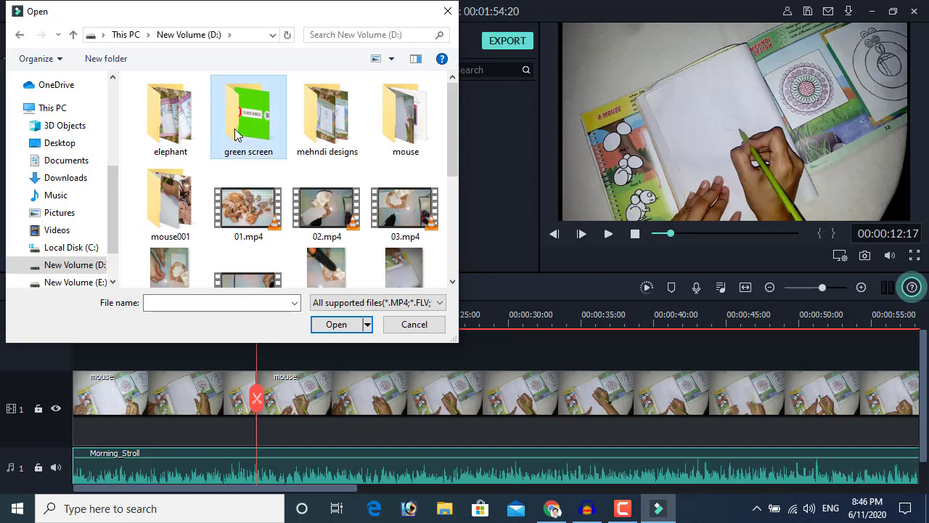
double_click(249, 109)
click(185, 129)
click(338, 324)
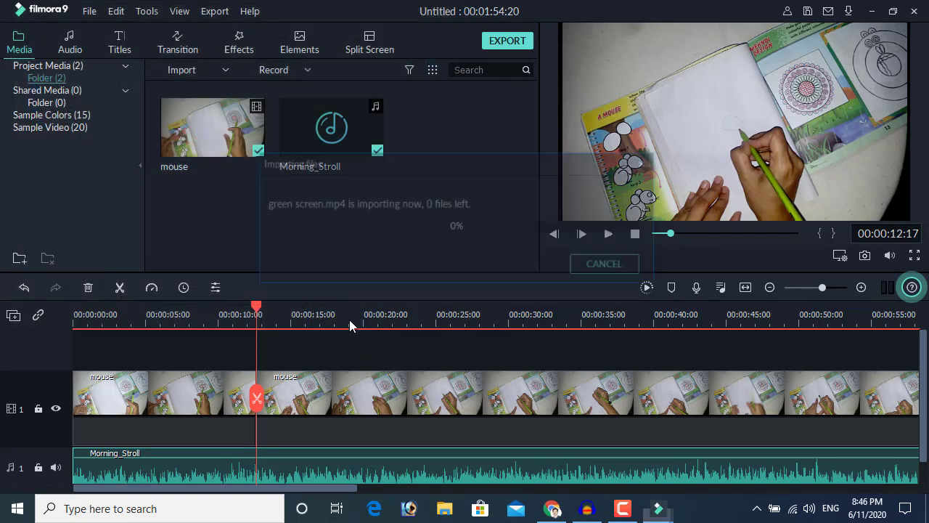
drag(435, 135, 335, 355)
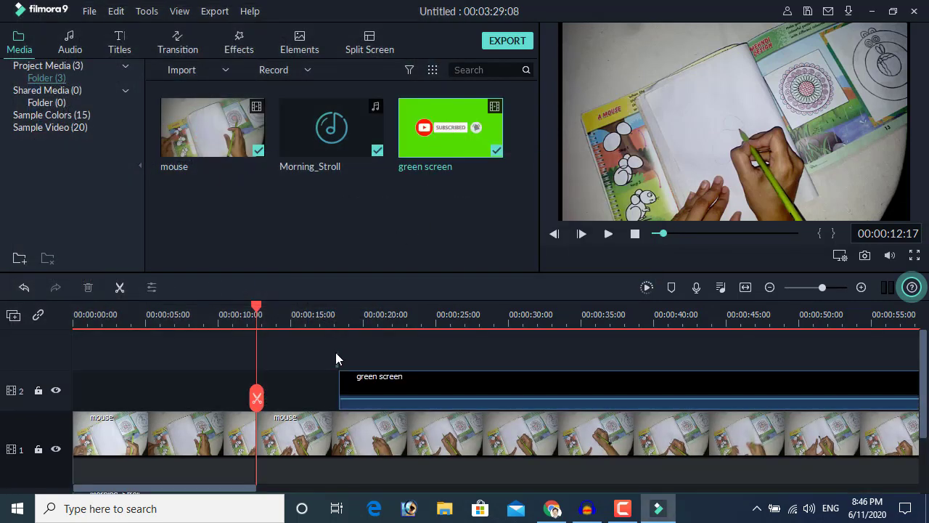
- Move the green screen clip along video track 2 to start at about 00:00:11:00
drag(401, 388, 242, 419)
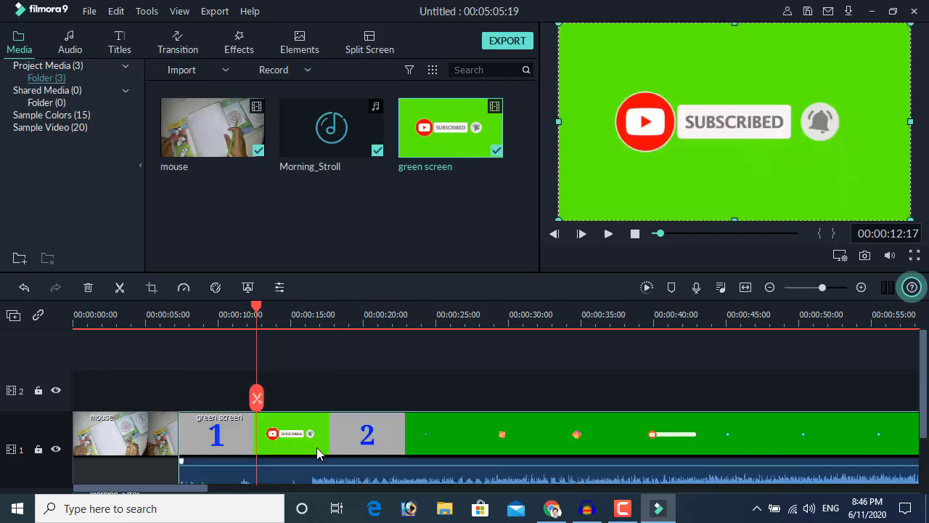
key(ctrl+z)
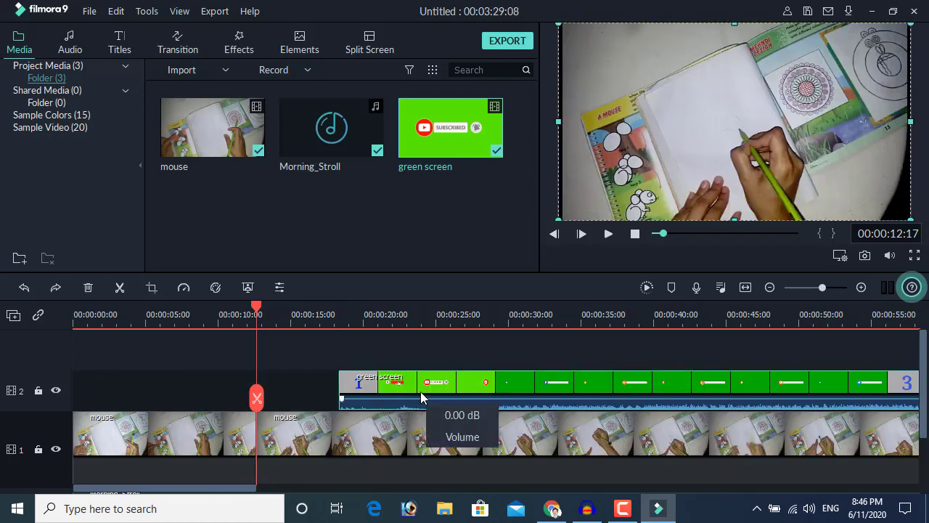
click(319, 422)
drag(419, 381, 316, 382)
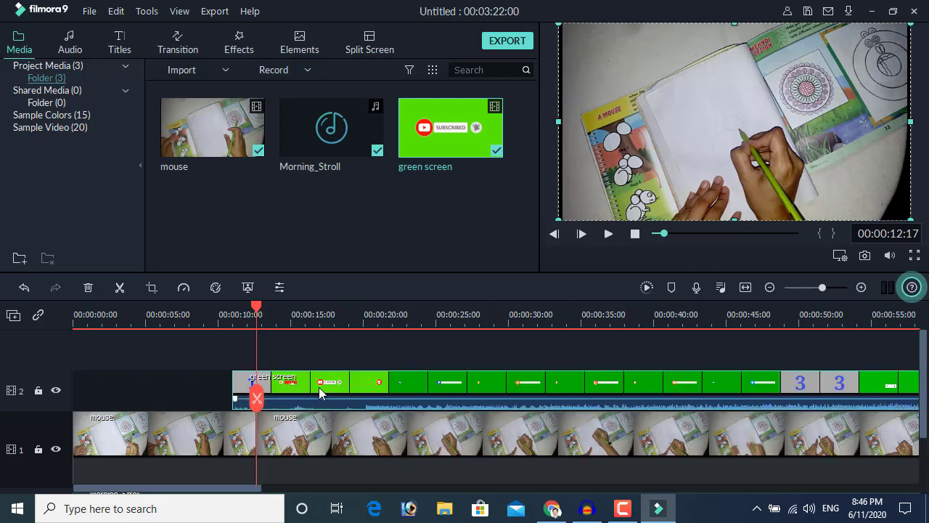
- Split the green screen clip shortly after 00:00:13:00 and at 00:00:19:13, and delete the pieces before and after the subscribe animation
mouse_move(262, 318)
mouse_down()
mouse_move(311, 323)
mouse_move(274, 310)
mouse_up()
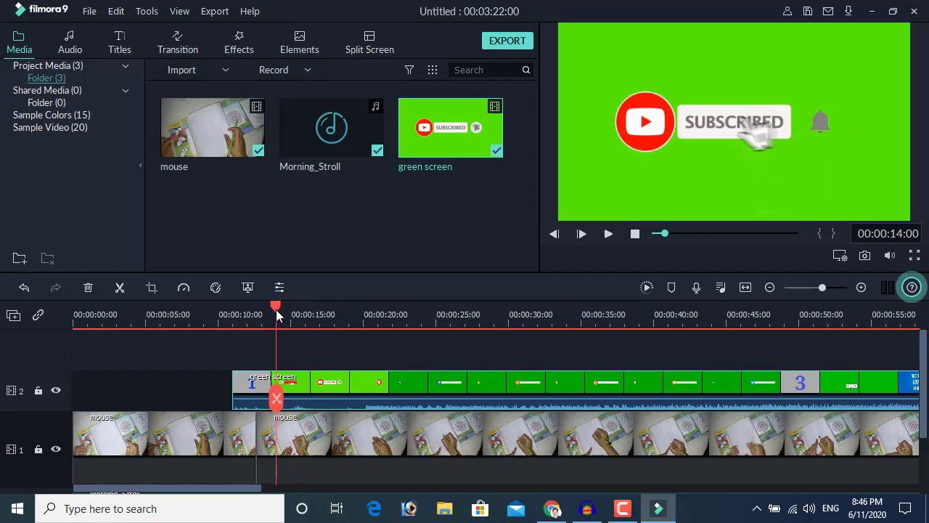
drag(276, 396, 355, 396)
click(268, 399)
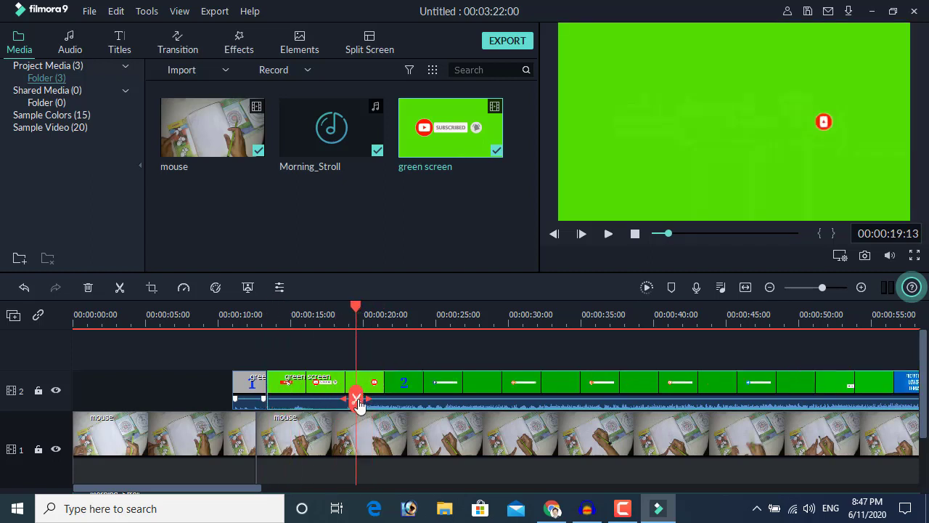
click(356, 396)
key(Delete)
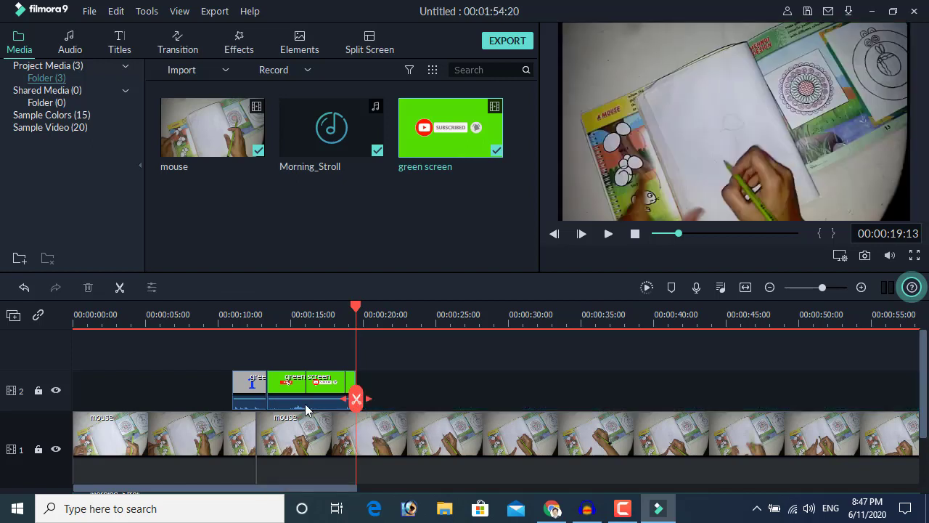
click(258, 391)
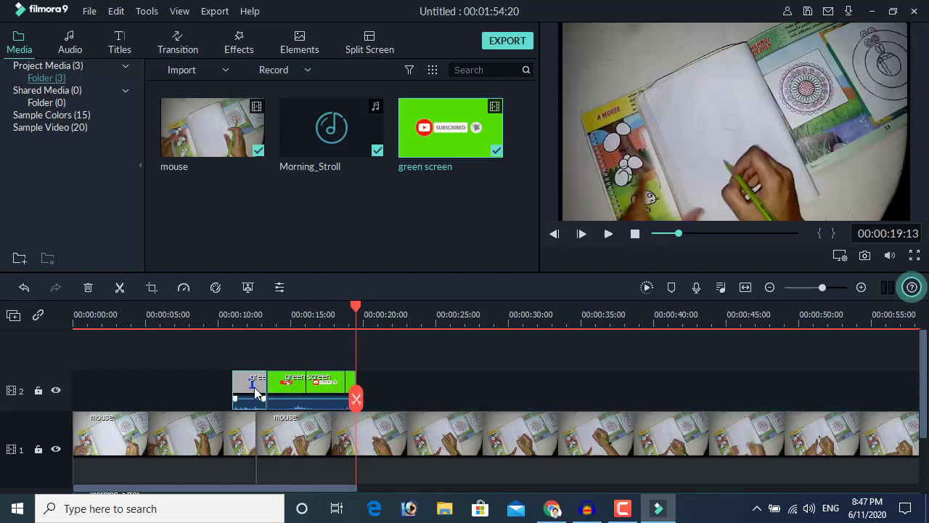
key(Delete)
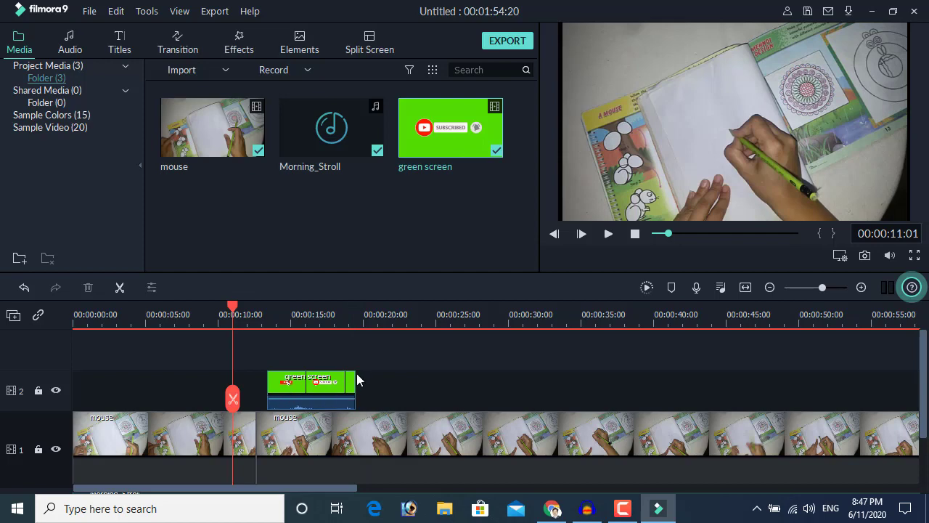
- Apply the Green Screen chroma key to the trimmed clip and preview it at about 00:00:14:06
drag(231, 394, 262, 399)
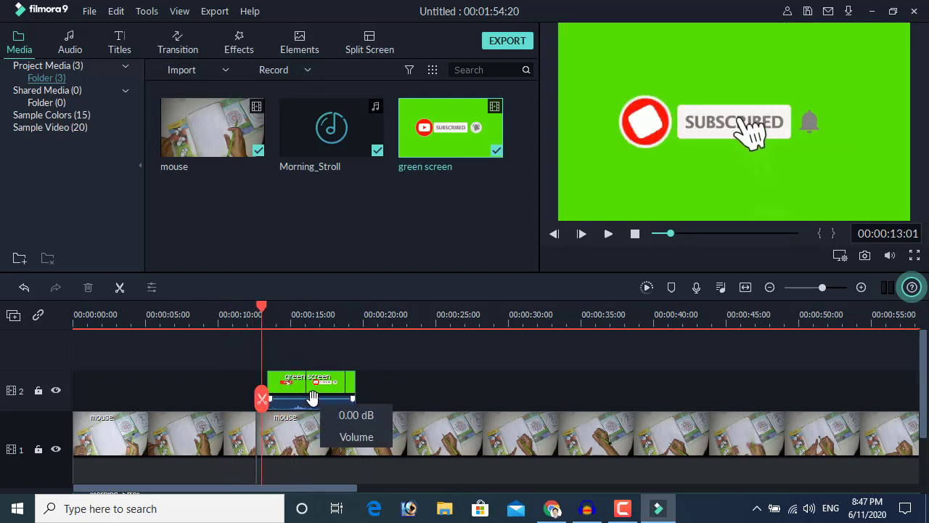
right_click(315, 396)
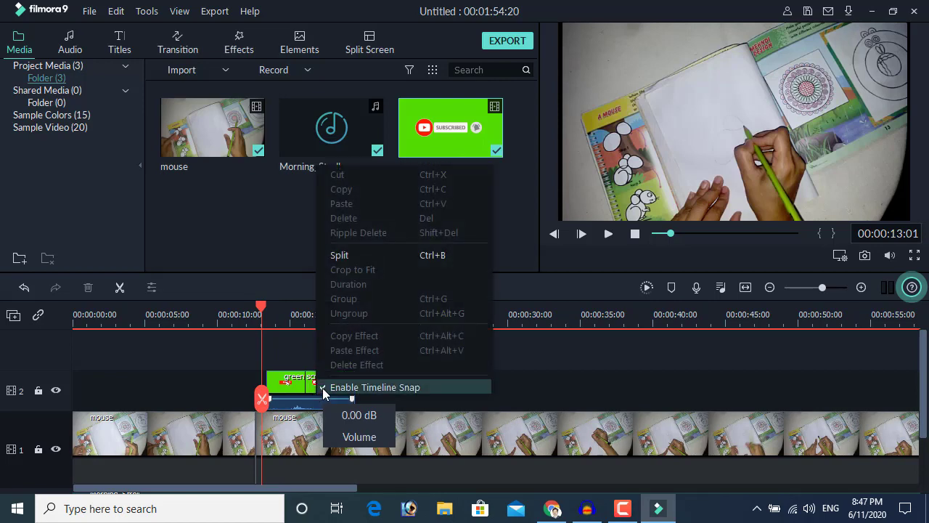
right_click(294, 396)
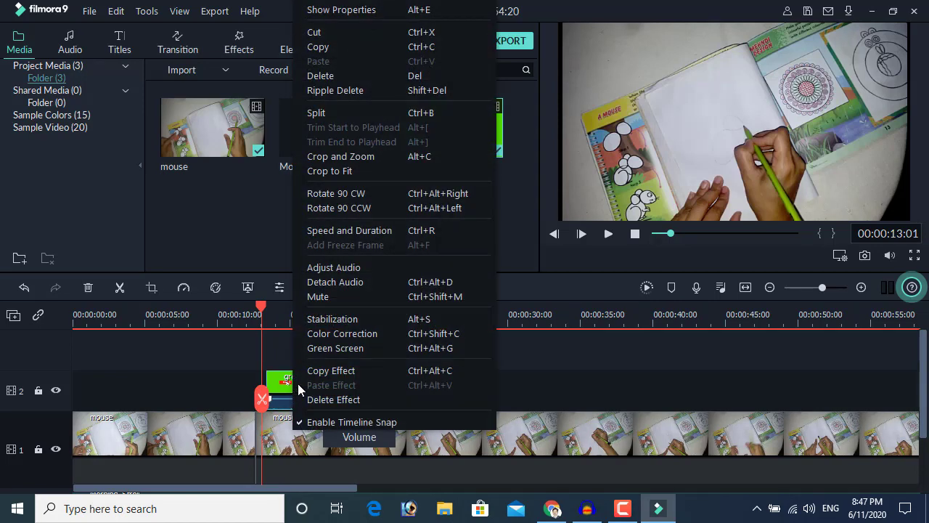
click(338, 350)
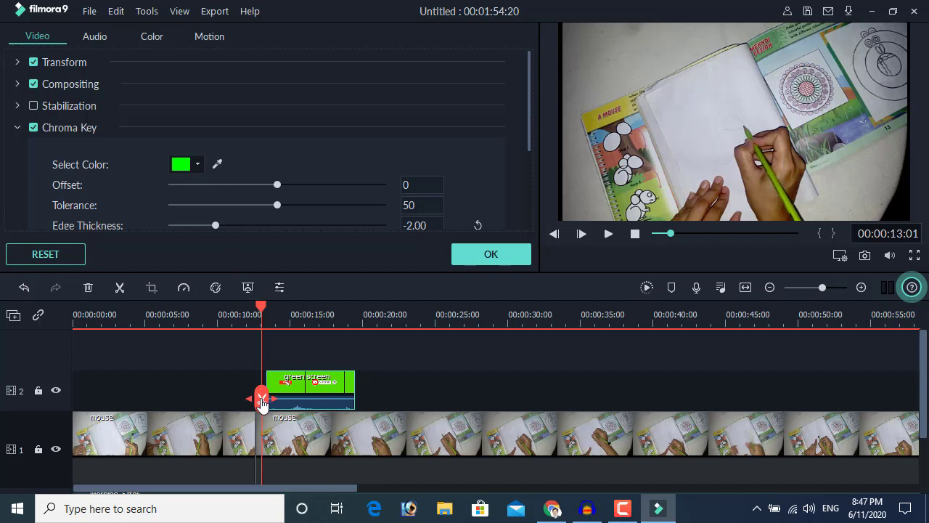
drag(262, 400, 280, 401)
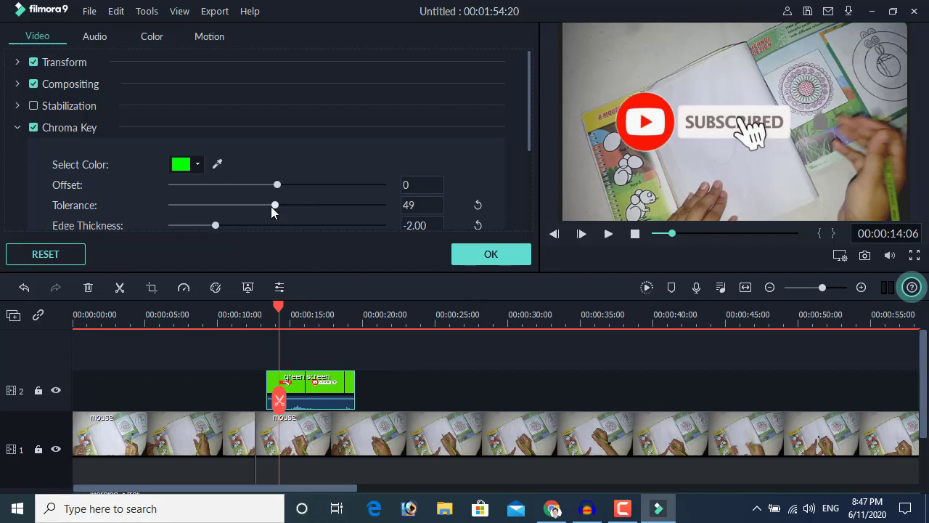
- Set the chroma key Tolerance to 54 and Offset to 64, and apply the settings
mouse_move(271, 206)
mouse_down()
mouse_move(246, 209)
mouse_move(284, 217)
mouse_up()
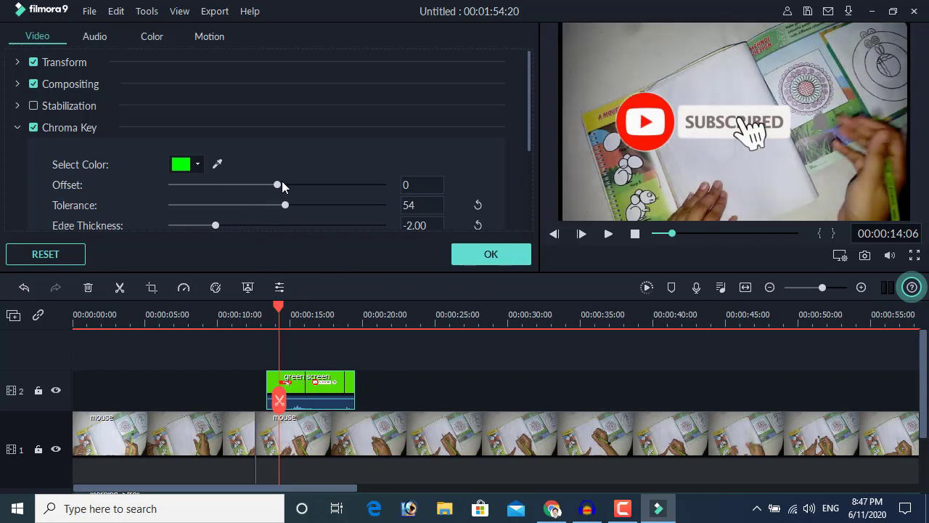
mouse_move(286, 187)
mouse_down()
mouse_move(301, 191)
mouse_move(265, 191)
mouse_move(287, 195)
mouse_up()
drag(287, 185, 347, 201)
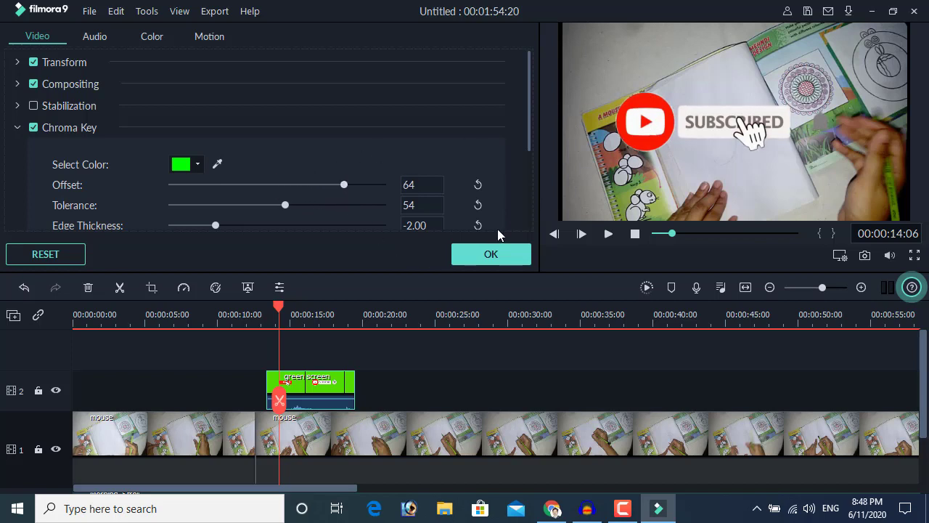
click(481, 257)
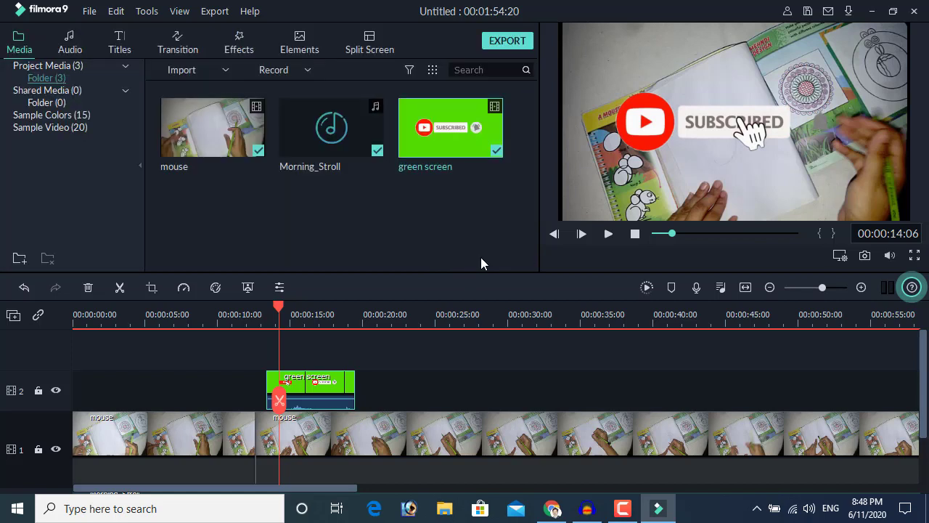
- Look through the audio, title, transition, effect and element libraries
click(332, 436)
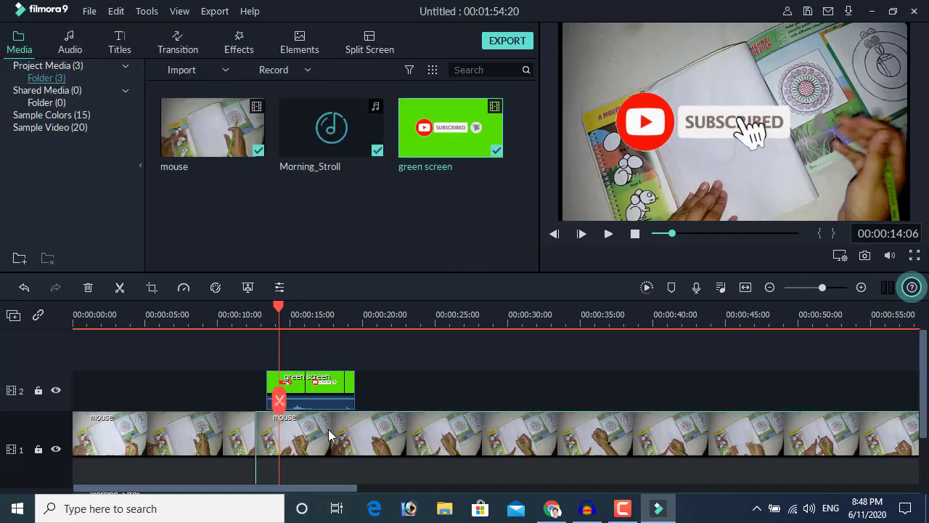
click(70, 54)
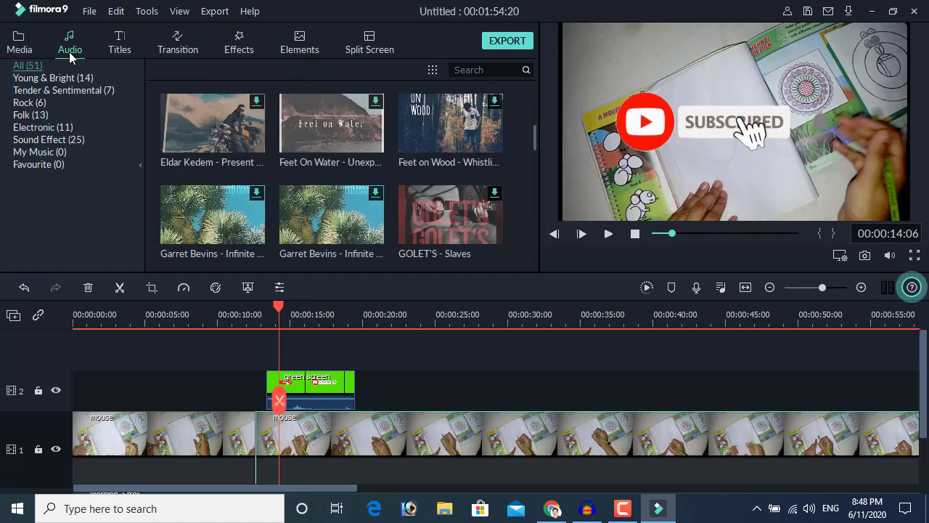
click(120, 49)
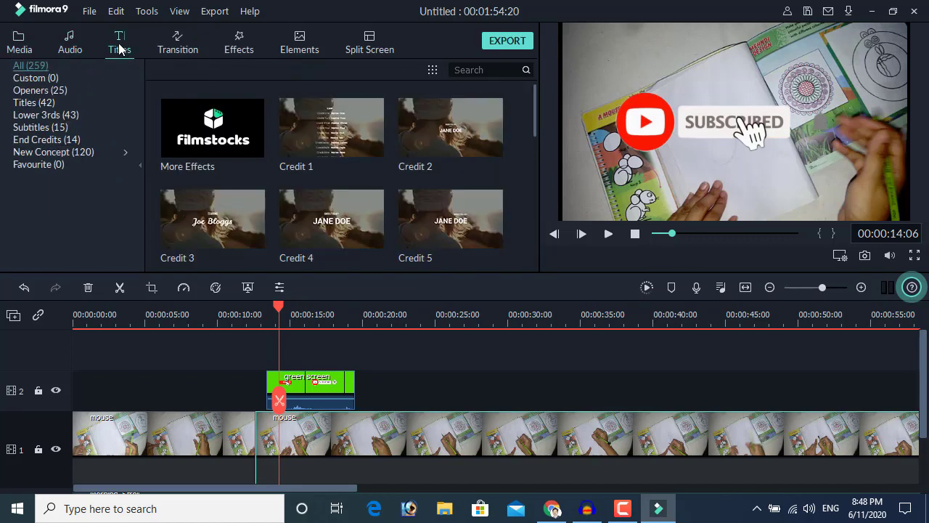
click(182, 50)
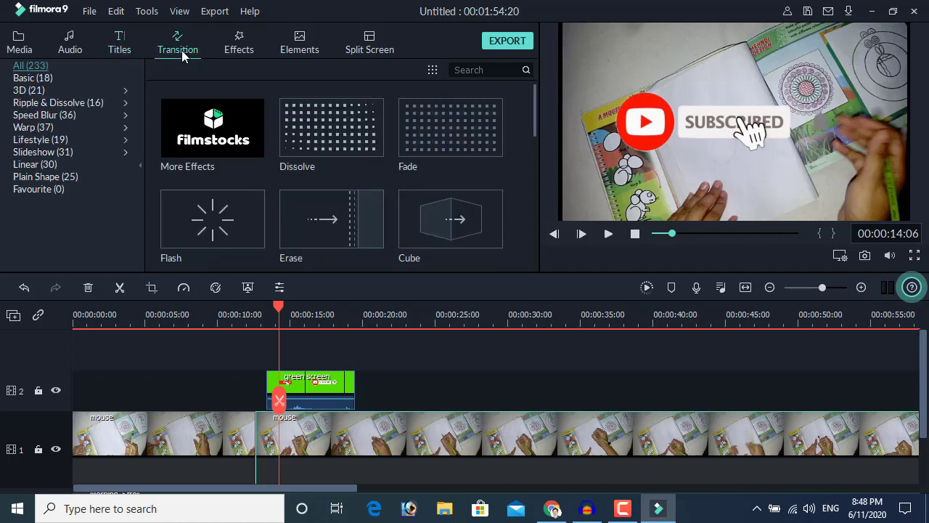
click(234, 51)
click(296, 51)
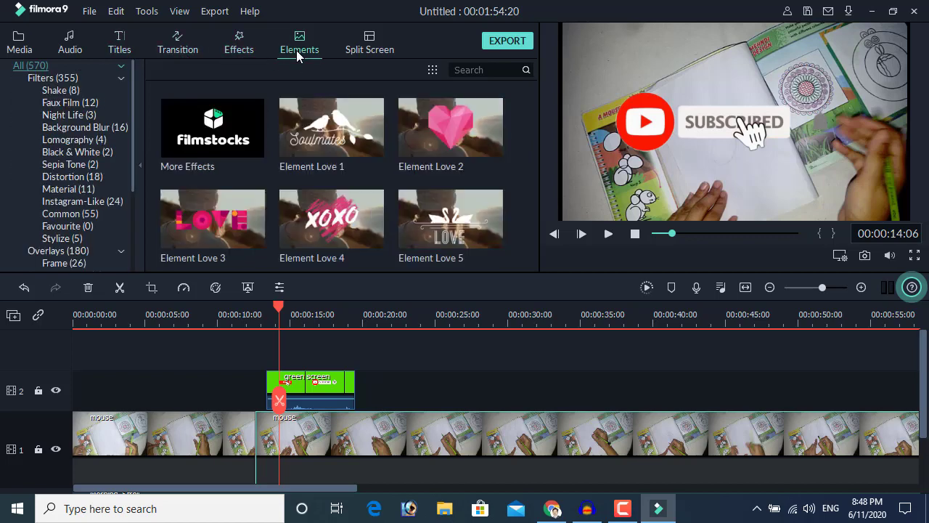
- Insert the side-by-side two-pane split screen from the split screen library into the mouse video at 00:00:24:02
click(360, 50)
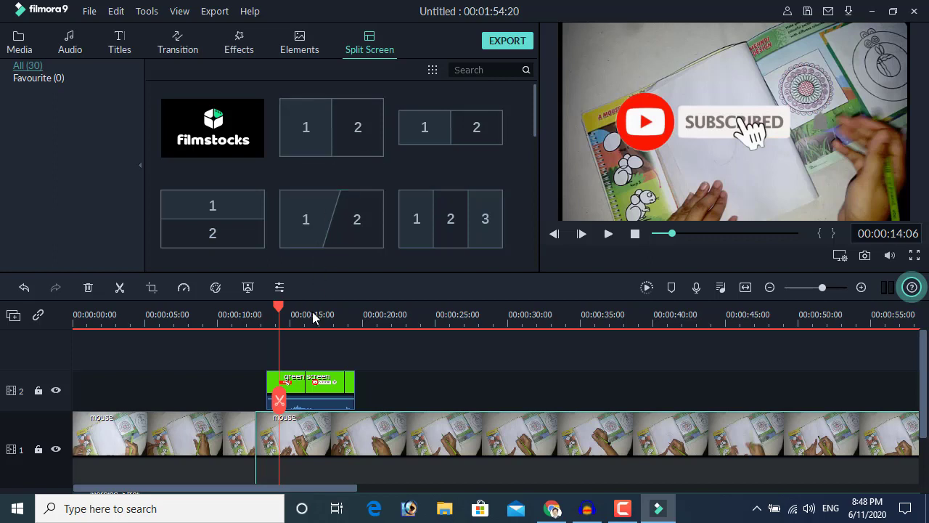
scroll(409, 183, down, 2)
scroll(409, 183, up, 2)
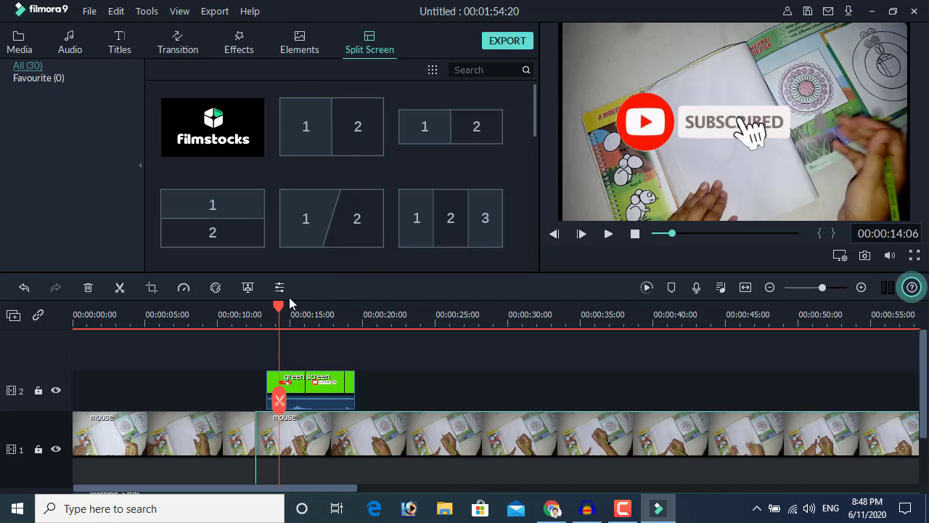
drag(280, 306, 418, 337)
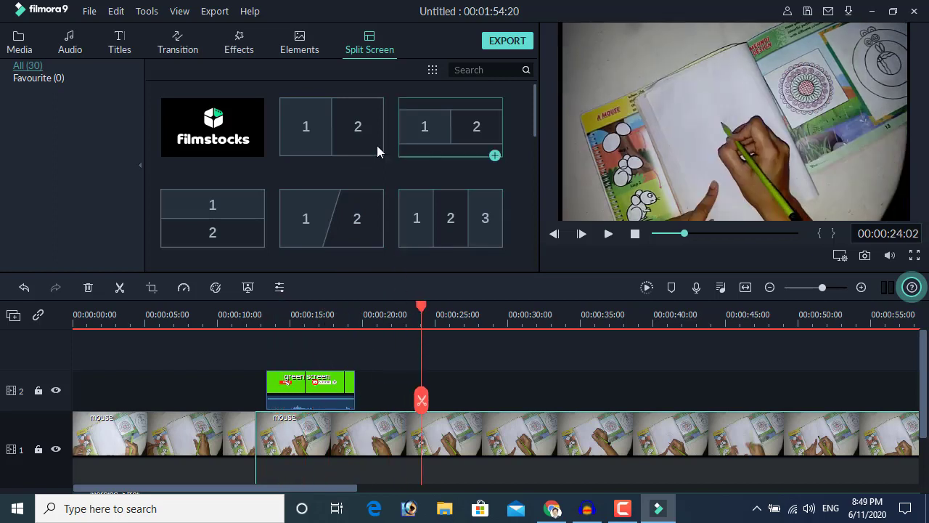
drag(337, 131, 455, 438)
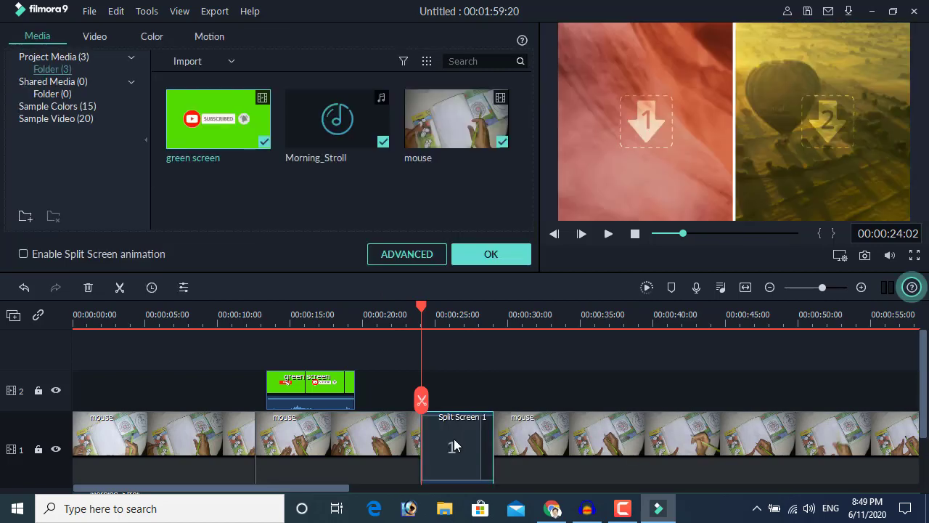
- Extend the split screen to about 8 seconds and place the mouse clip in its first pane using the advanced editor
drag(421, 398, 378, 429)
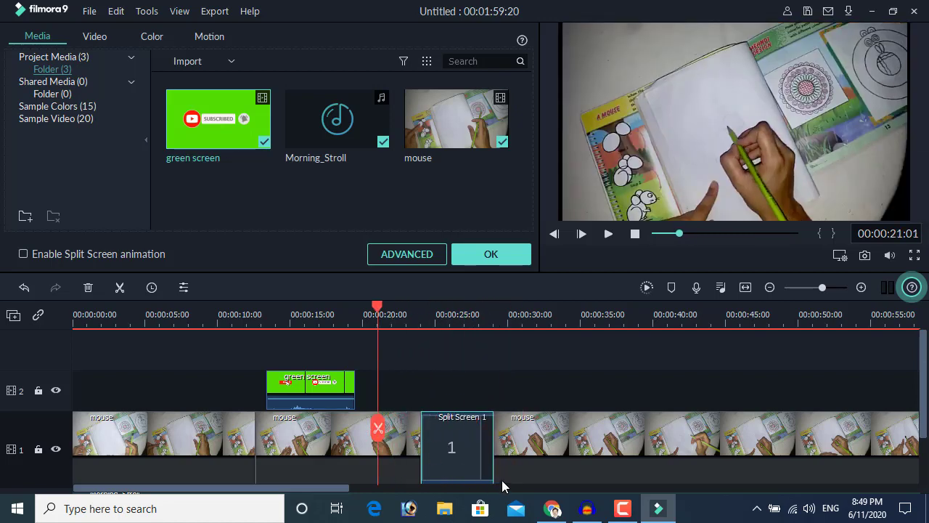
drag(495, 453, 541, 460)
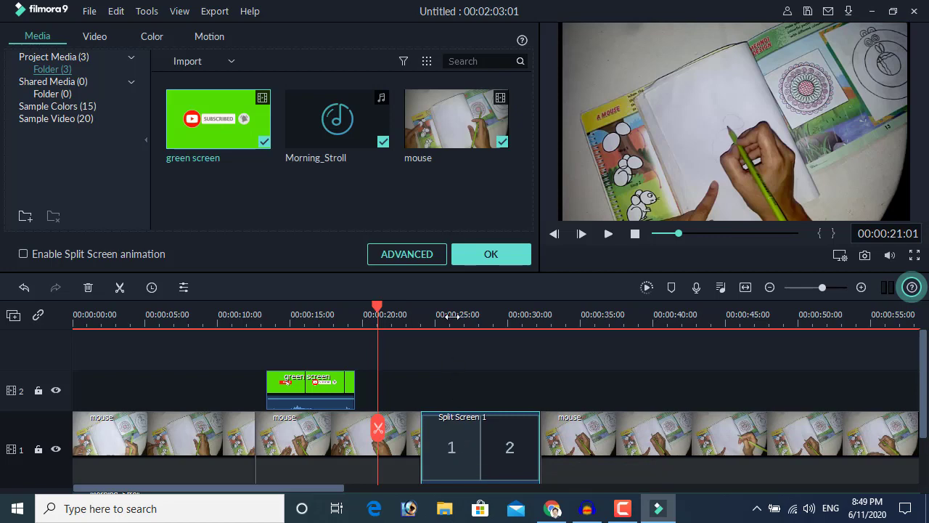
click(424, 259)
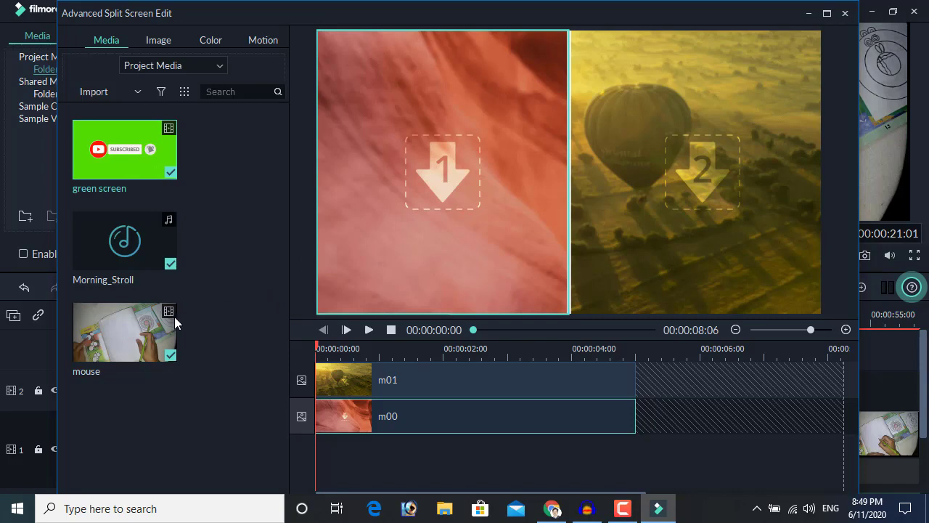
drag(156, 333, 373, 419)
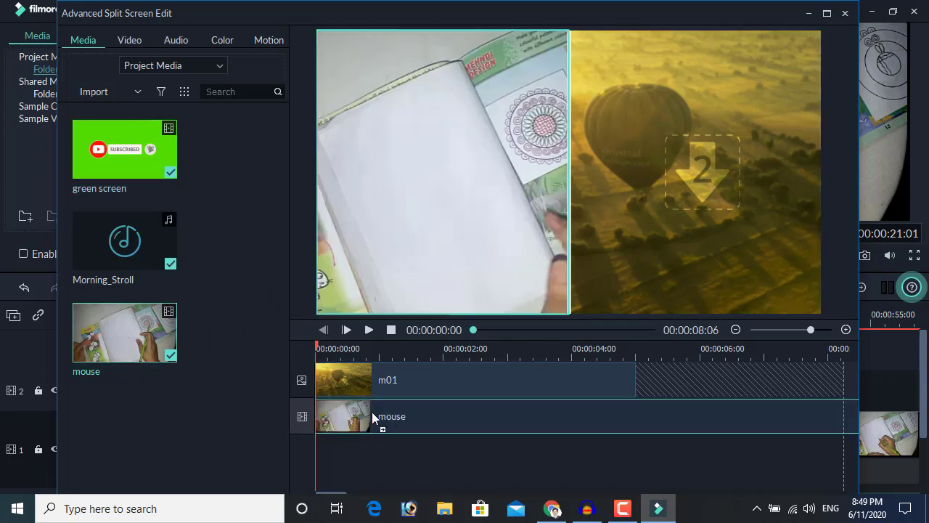
- Import VID-20200609-WA0013.mp4 from the mouse001 folder on New Volume (D:)
double_click(205, 353)
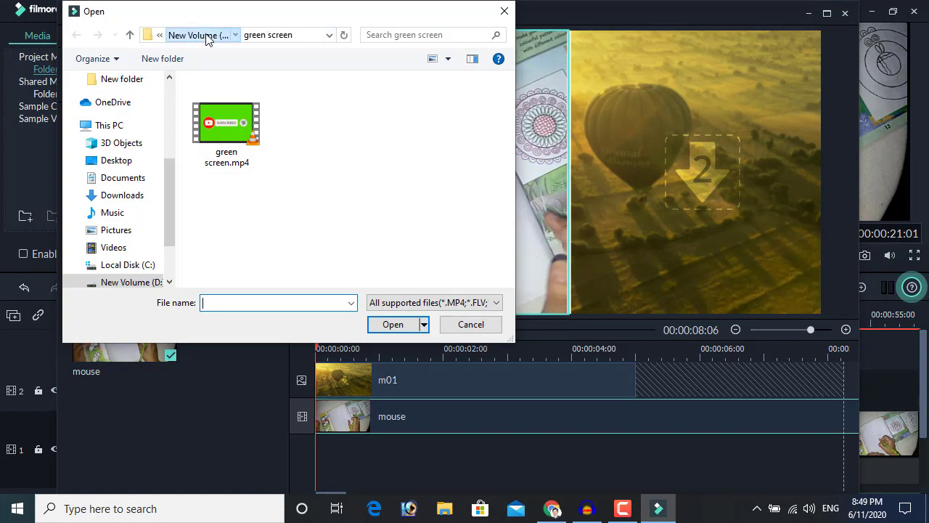
click(208, 36)
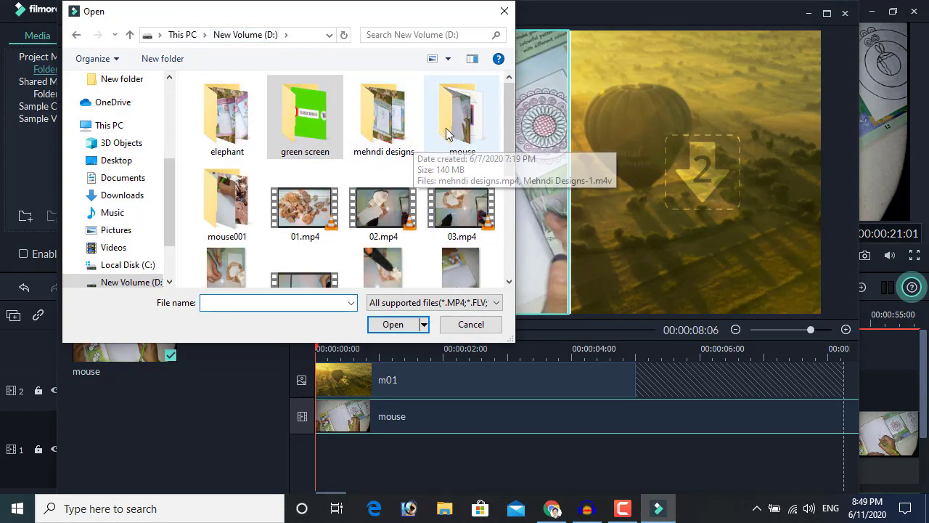
double_click(227, 203)
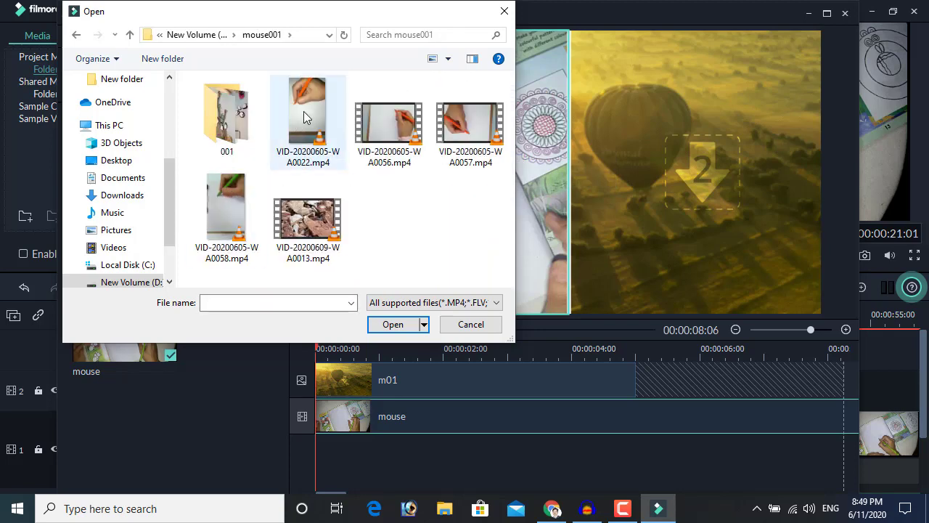
click(322, 222)
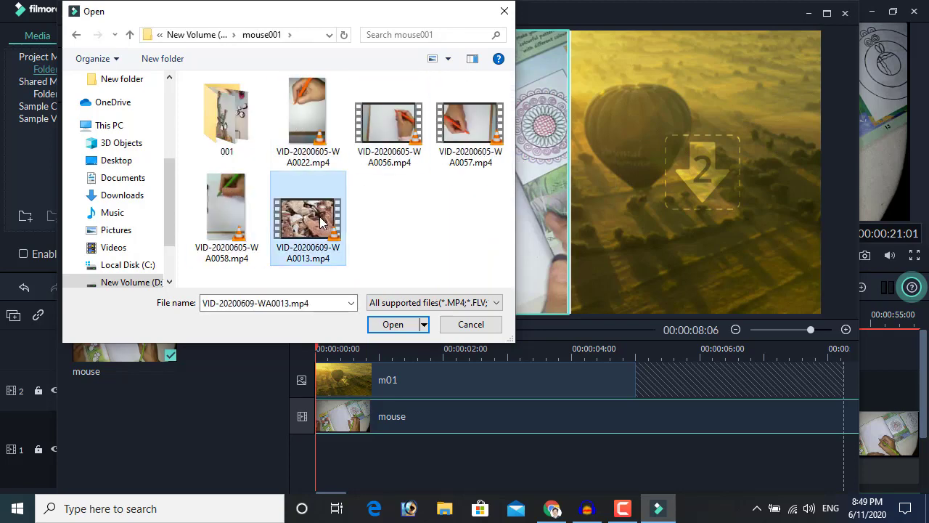
double_click(322, 221)
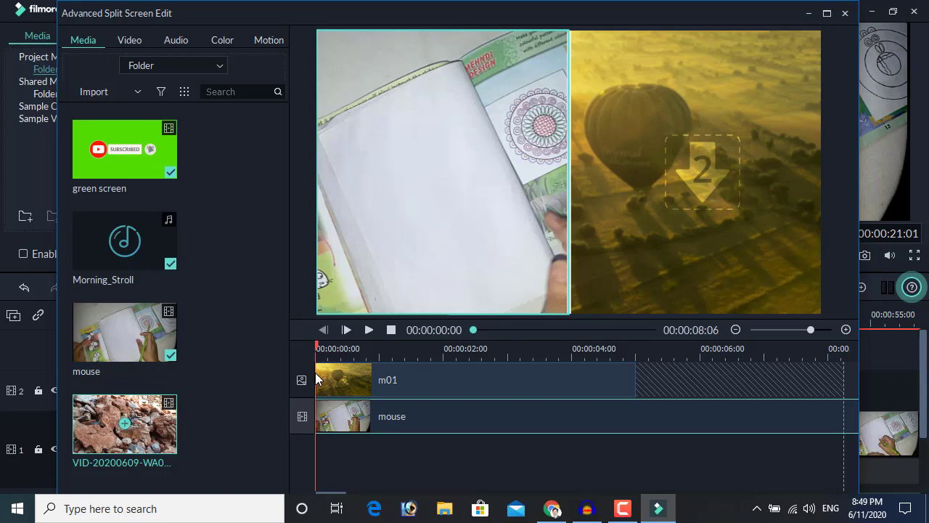
- Place the VID-20200609-WA0013 clip in the second pane and apply the split screen after previewing it at about 00:00:26:01
click(341, 392)
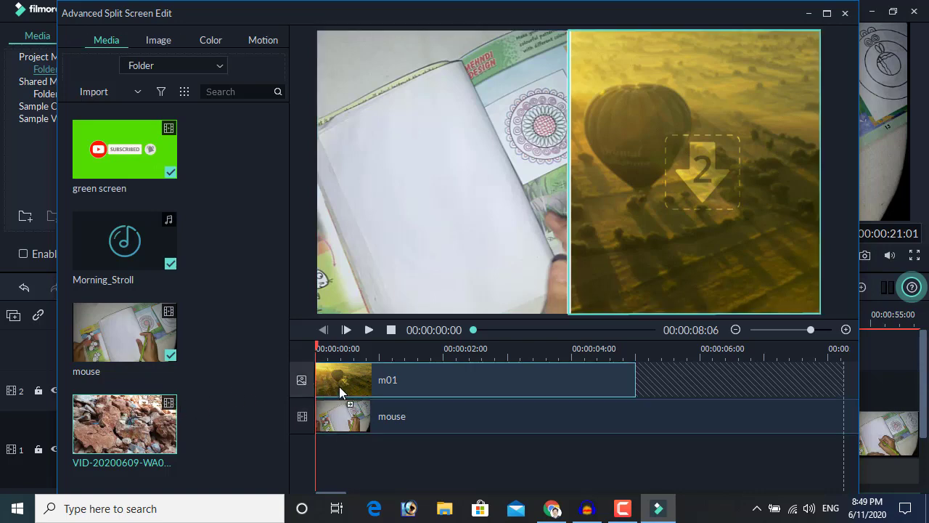
drag(340, 392, 341, 391)
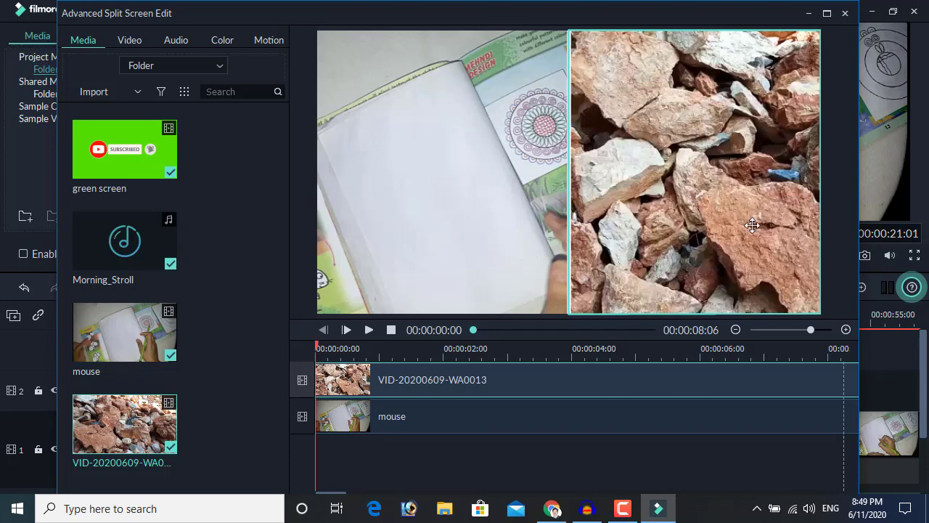
click(846, 14)
click(450, 277)
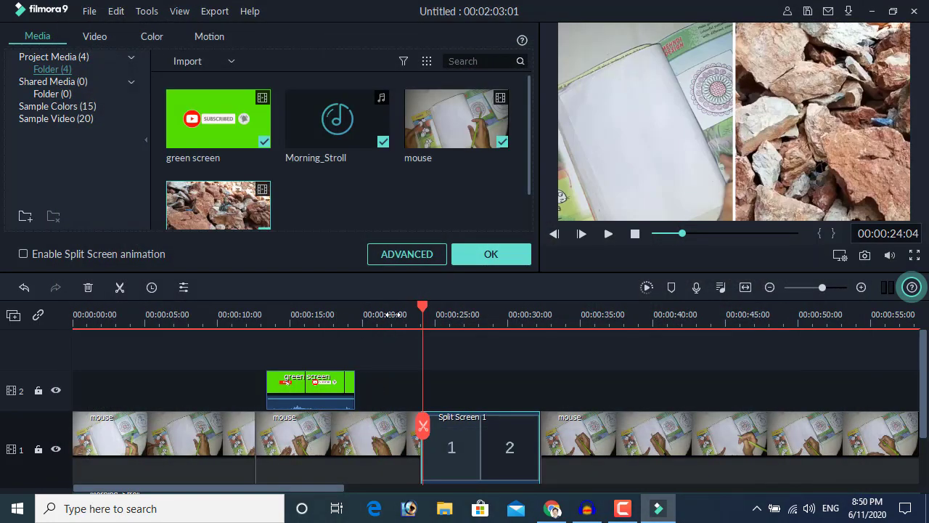
drag(423, 314, 452, 385)
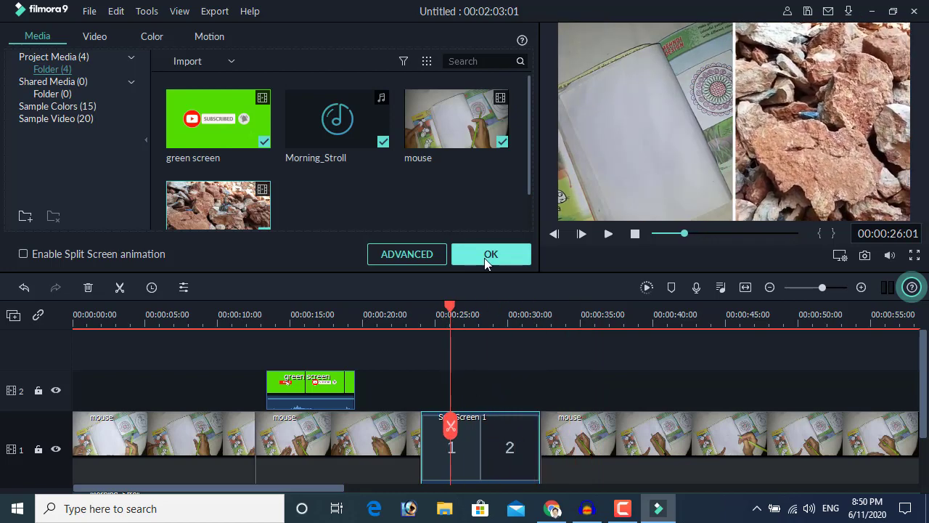
click(465, 256)
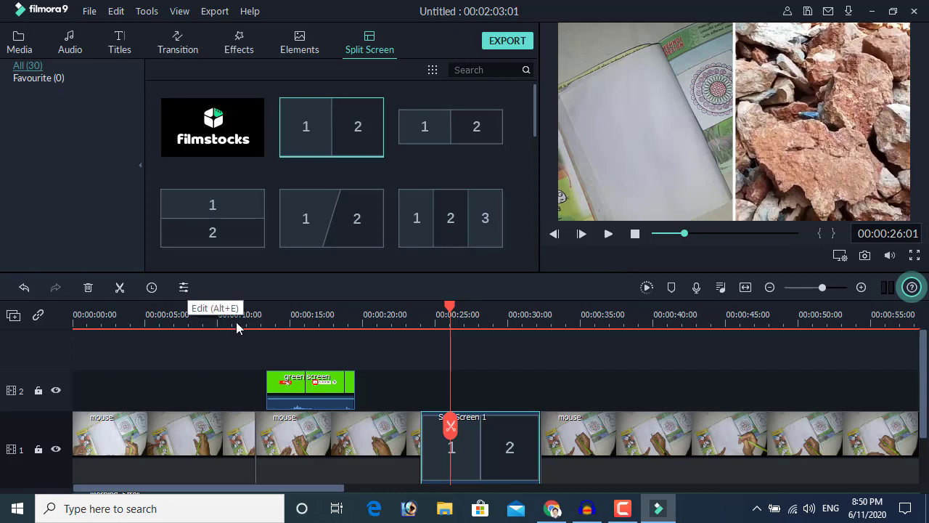
- Flip the mouse clip following the split screen both vertically and horizontally, and apply the transform
click(687, 455)
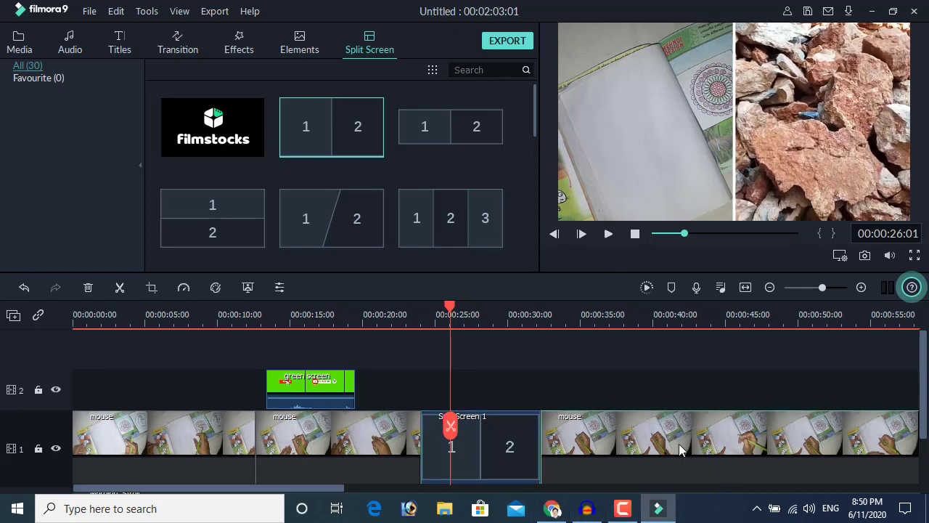
right_click(679, 443)
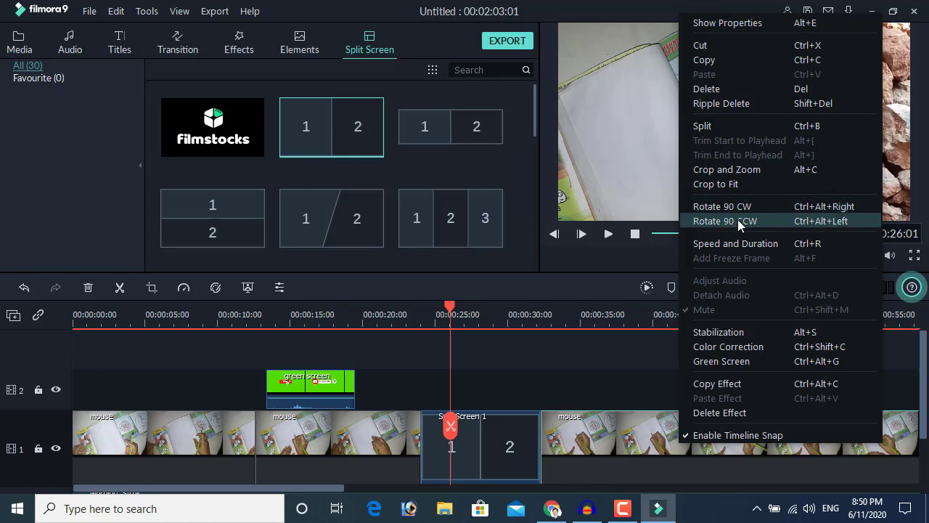
click(644, 420)
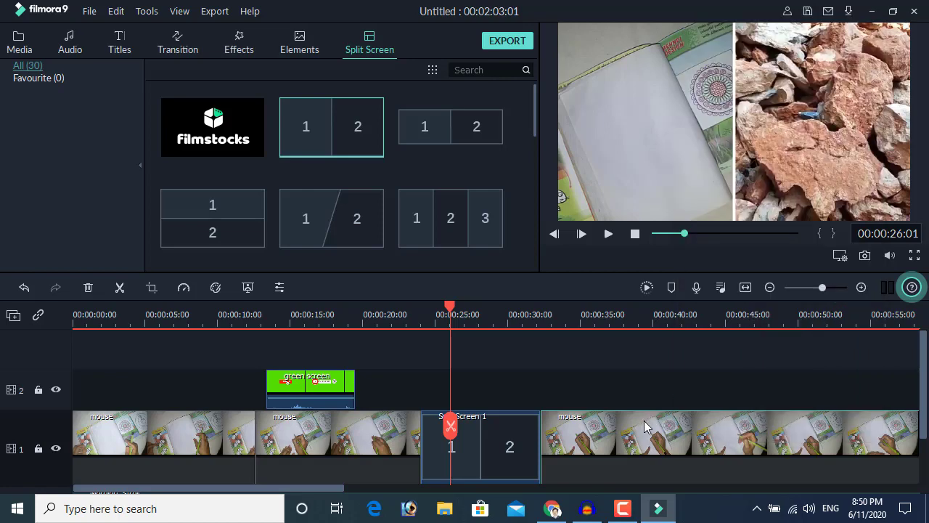
double_click(644, 421)
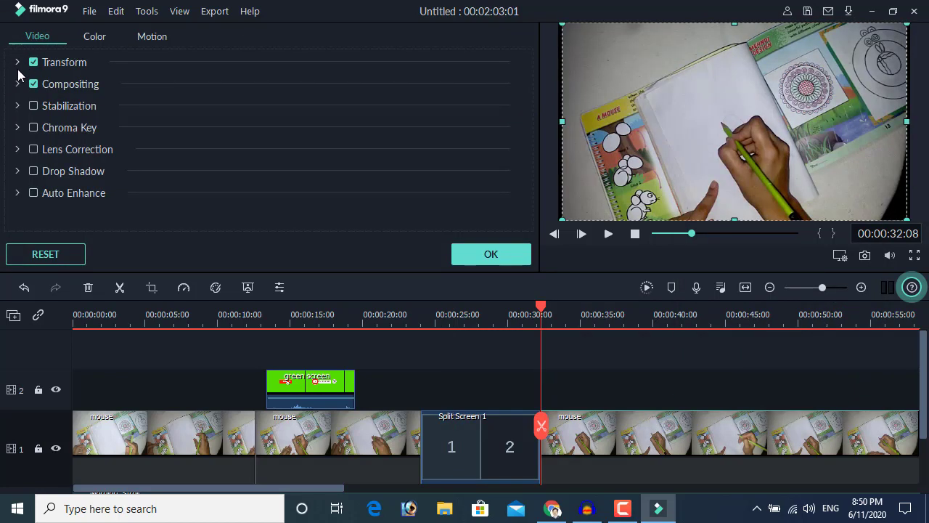
click(18, 62)
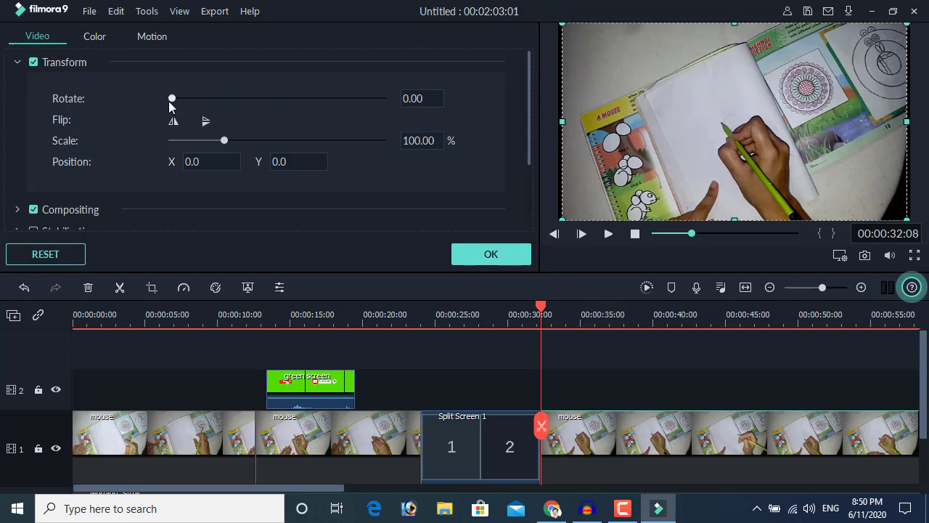
drag(169, 102, 168, 130)
click(205, 122)
click(174, 128)
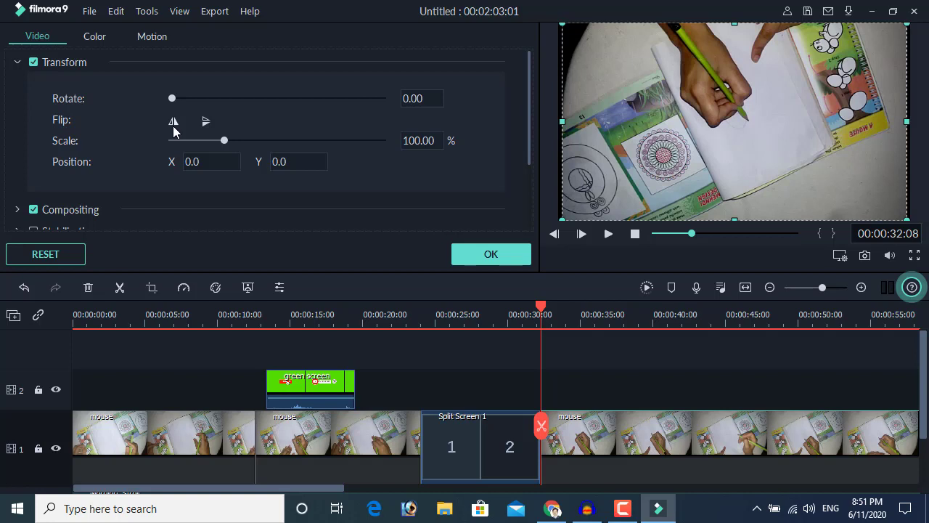
scroll(204, 191, down, 3)
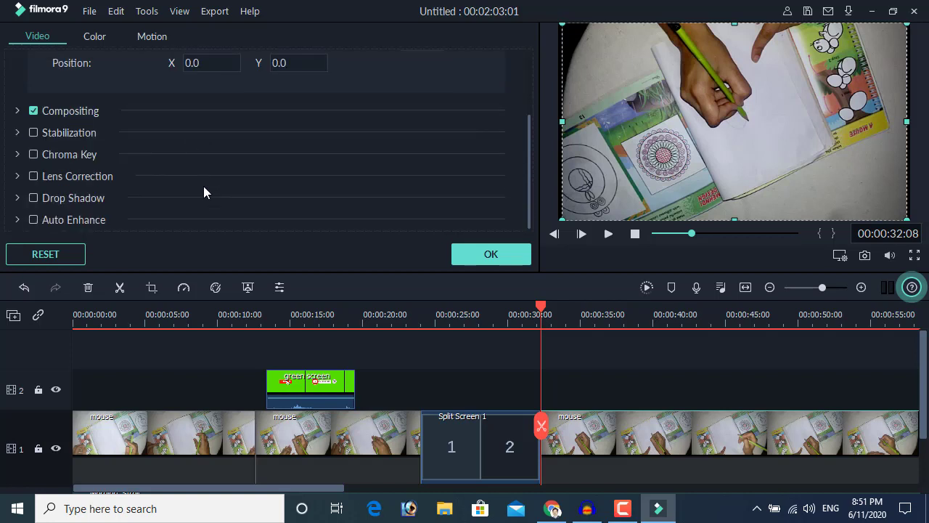
click(485, 261)
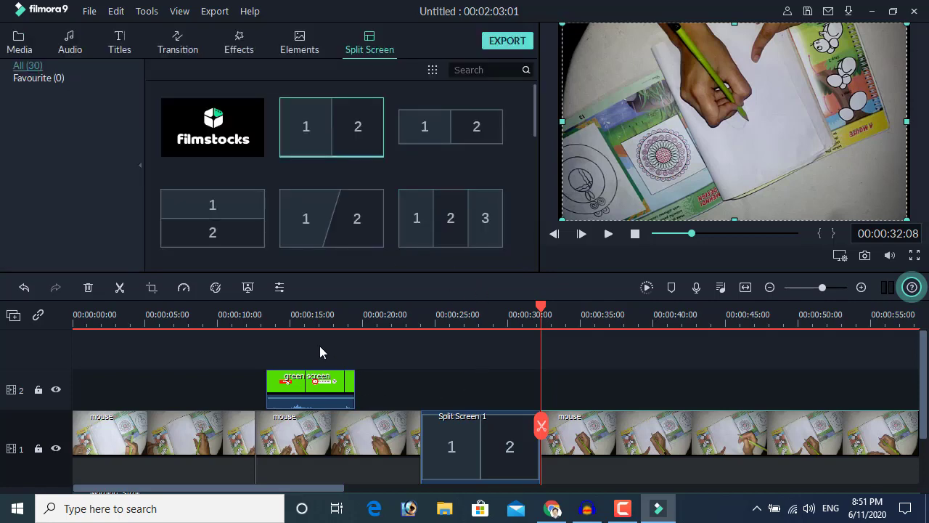
- Enable background noise removal near the Strong level on the Morning_Stroll music, lower its volume, and apply the audio adjustments
scroll(326, 377, down, 1)
right_click(307, 433)
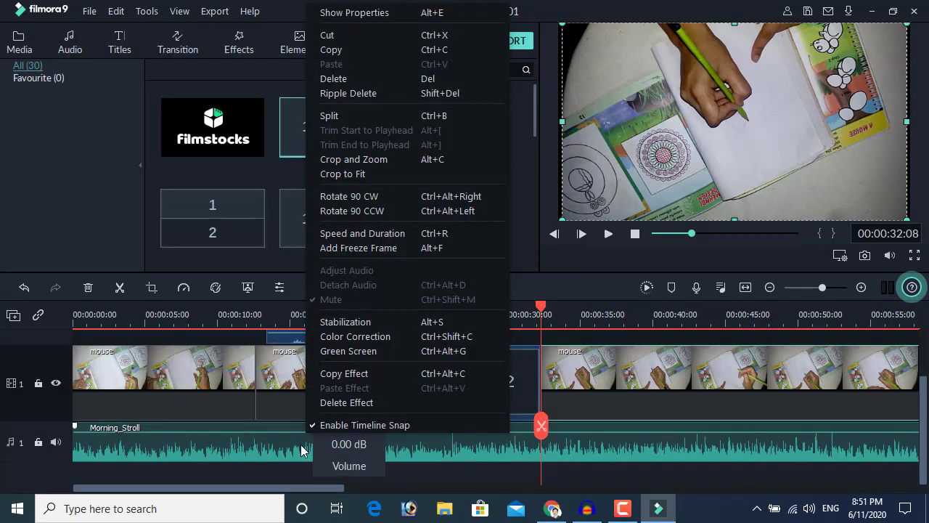
right_click(278, 450)
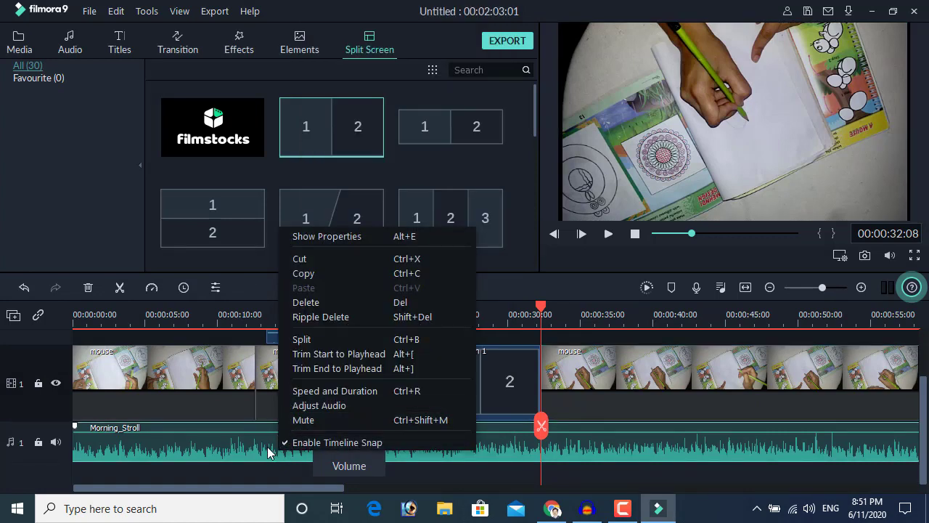
click(305, 406)
scroll(268, 220, down, 1)
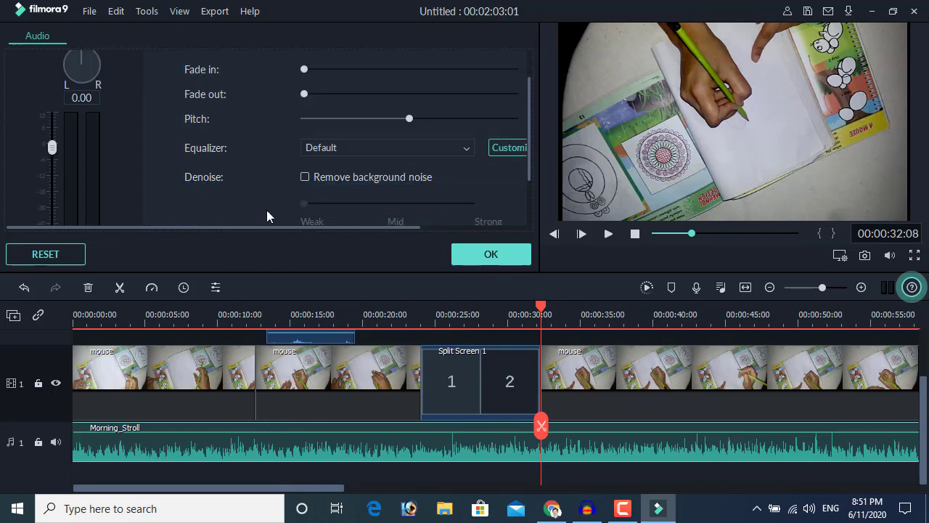
click(305, 177)
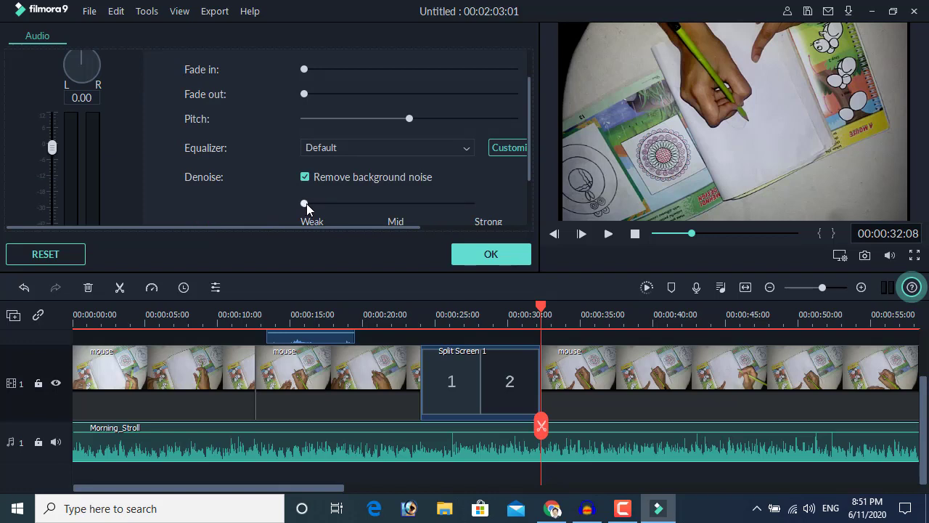
drag(307, 207, 385, 216)
drag(423, 246, 475, 249)
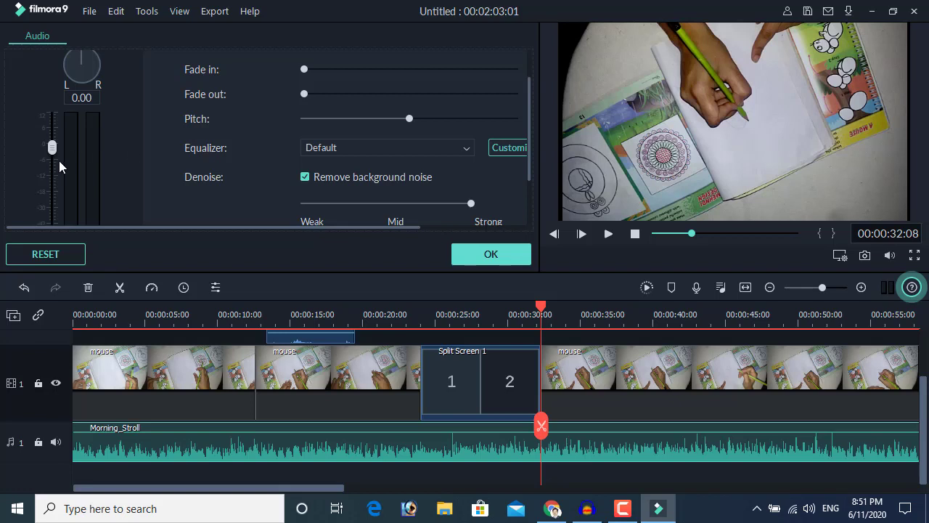
mouse_move(53, 148)
mouse_down()
mouse_move(54, 132)
mouse_move(50, 164)
mouse_up()
click(490, 253)
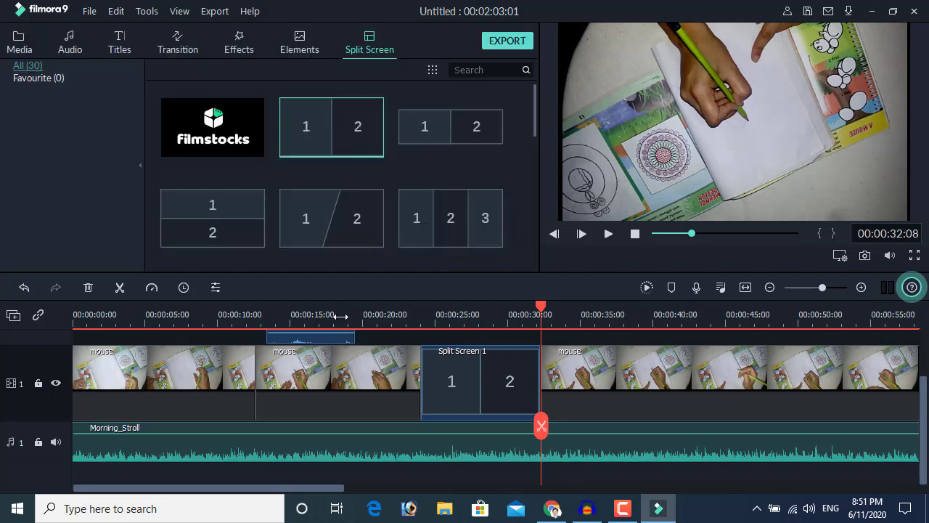
- Start a local MP4 export of the project and open its encoding settings
click(503, 44)
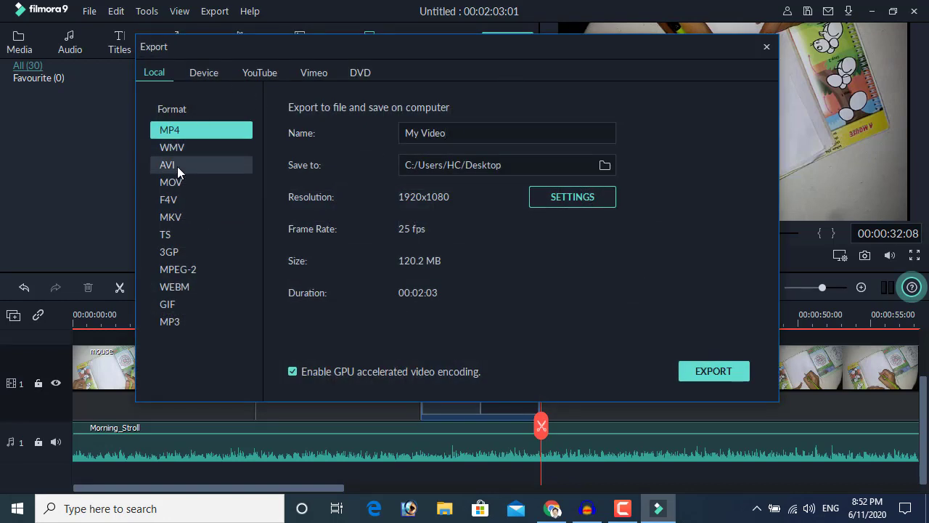
click(543, 207)
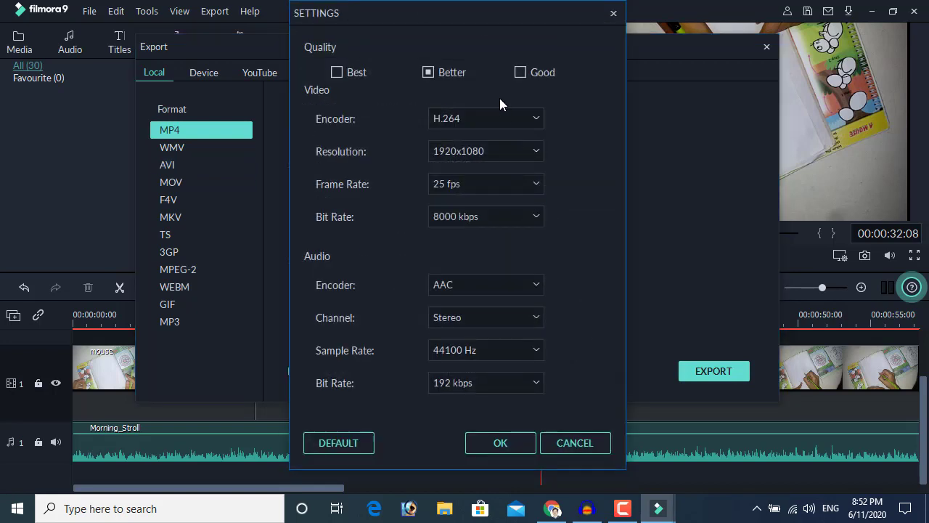